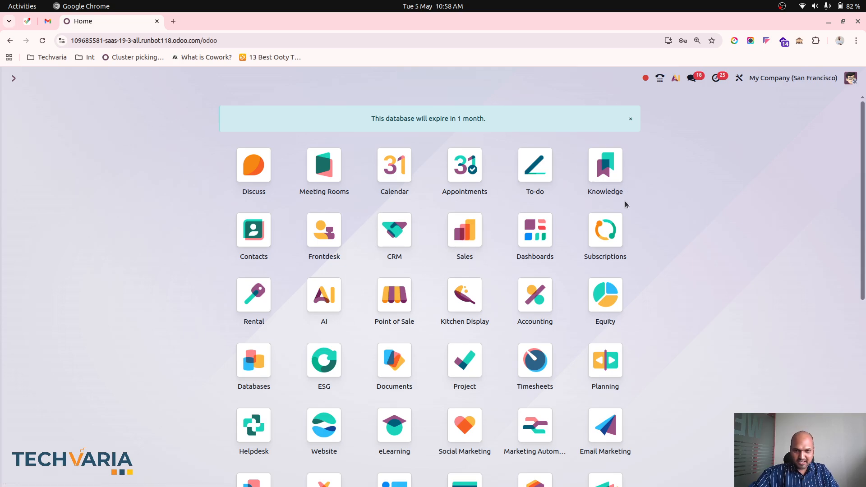
Open the list of depreciation models in the Accounting configuration
left_click(534, 293)
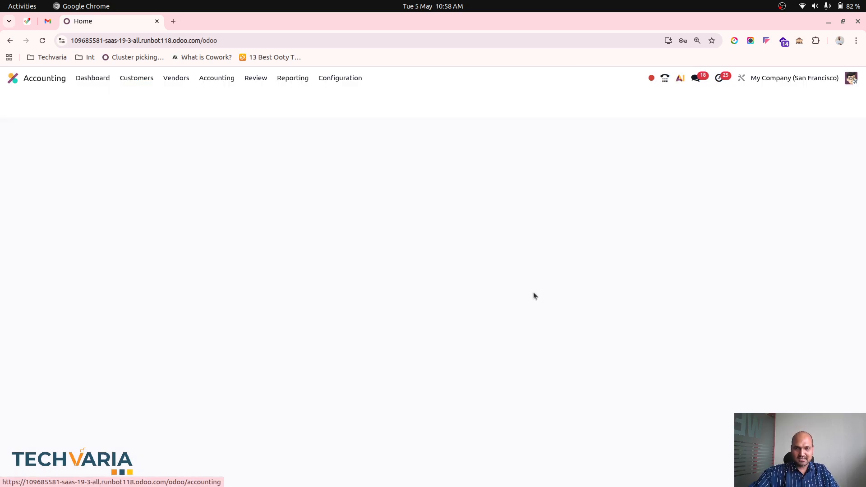
left_click(350, 75)
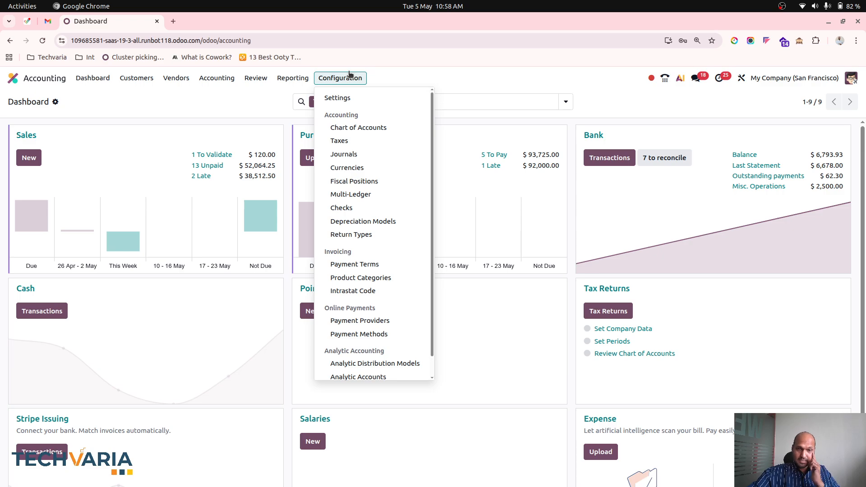
left_click(367, 220)
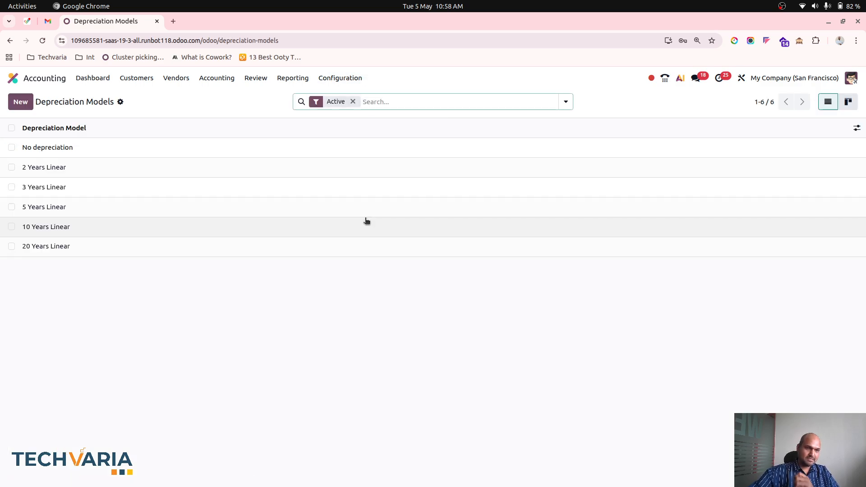
Open the No depreciation model and view the methods available for it
left_click(182, 151)
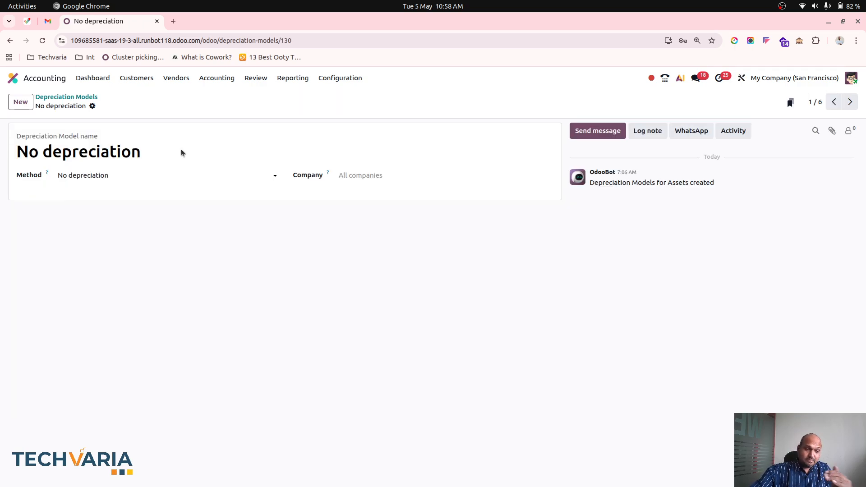
left_click(130, 175)
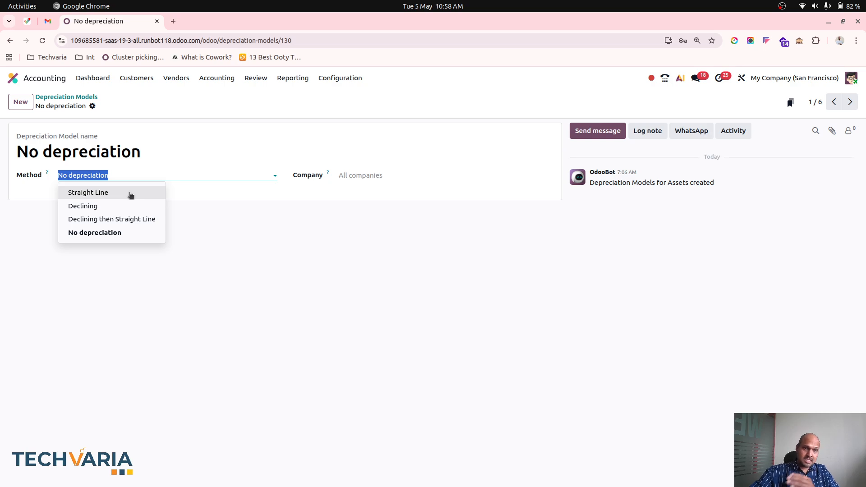
left_click(291, 272)
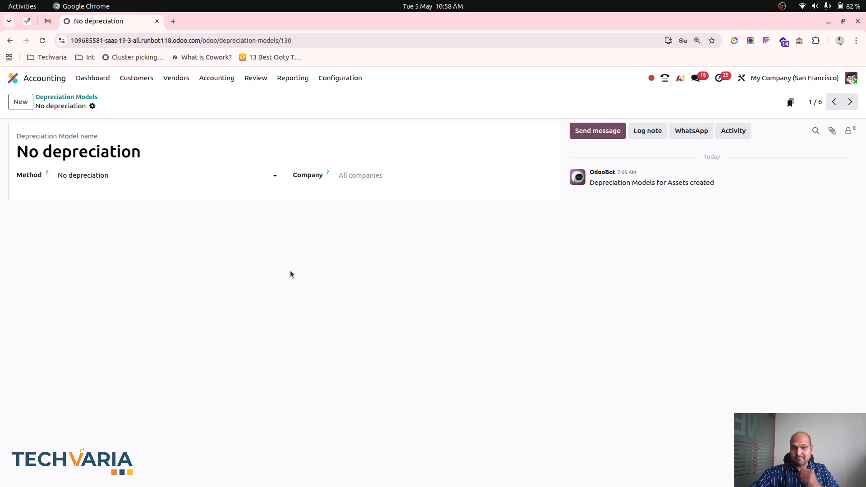
Try basing the 2 Years Linear depreciation model on Rate, look at its rate period options, and discard the change
left_click(849, 101)
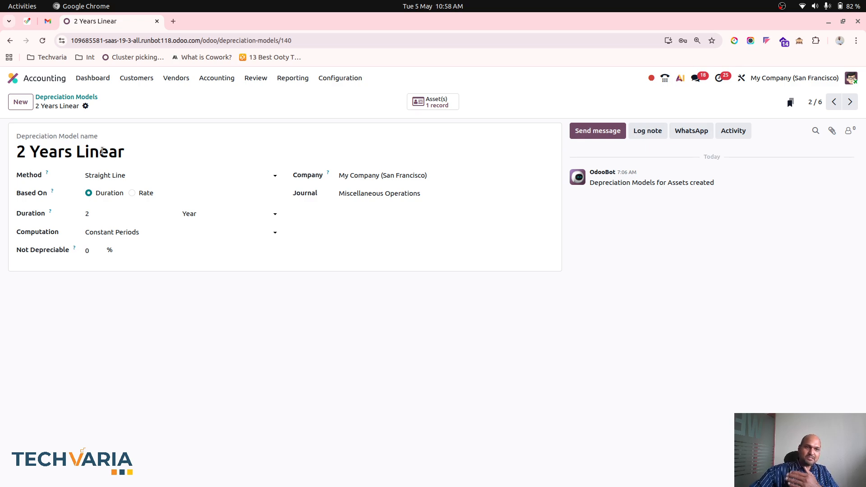
left_click(132, 193)
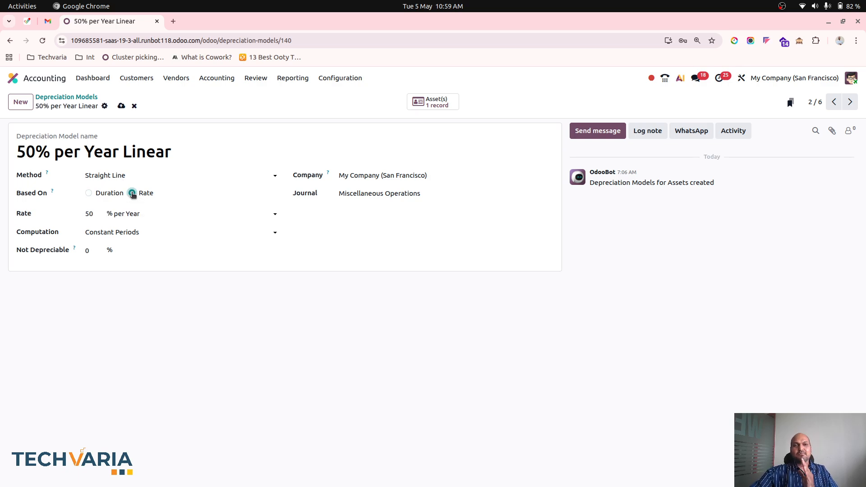
left_click(142, 215)
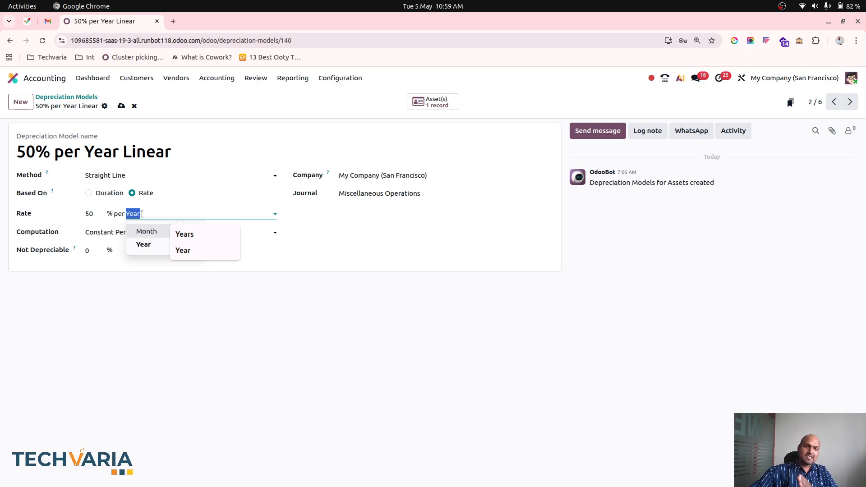
left_click(141, 214)
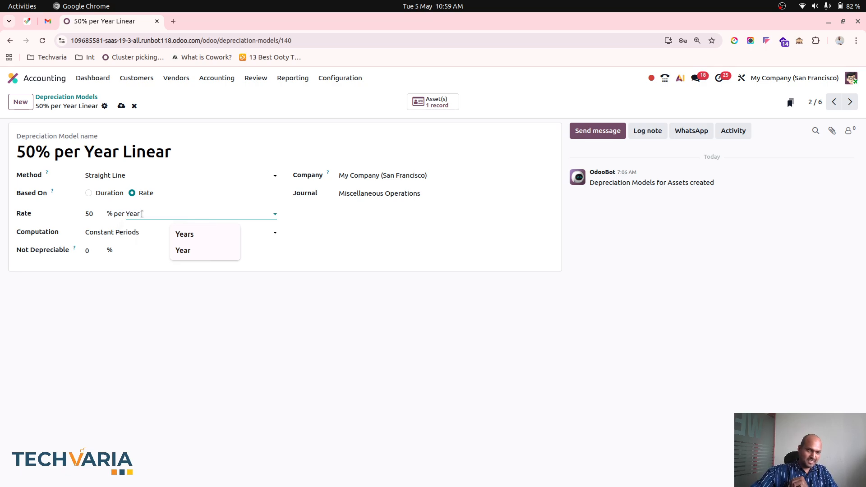
left_click(134, 106)
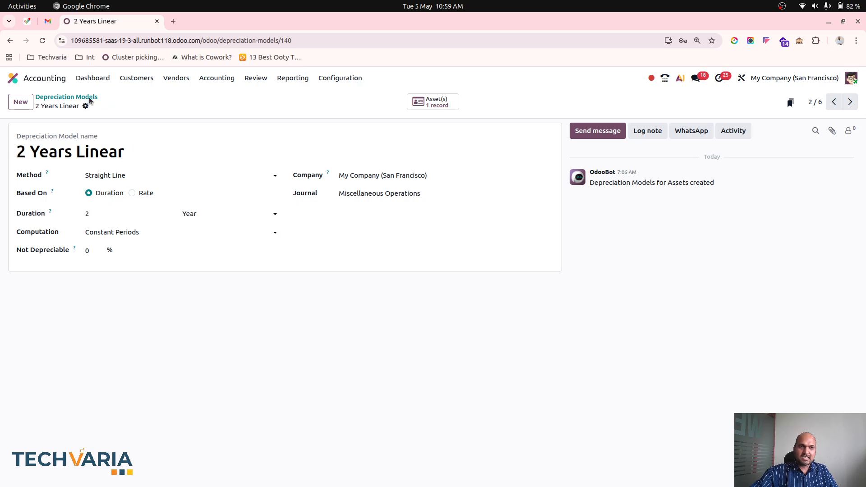
Create a new depreciation model with the Straight Line method, based on Rate
left_click(55, 100)
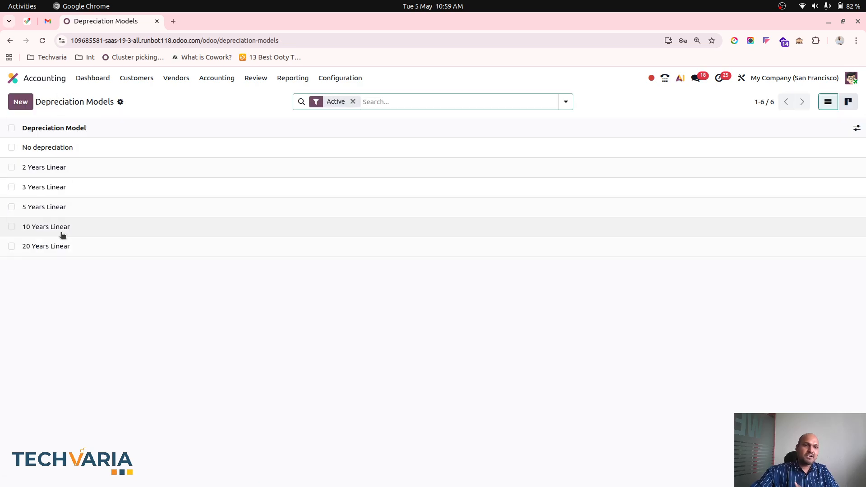
left_click(58, 168)
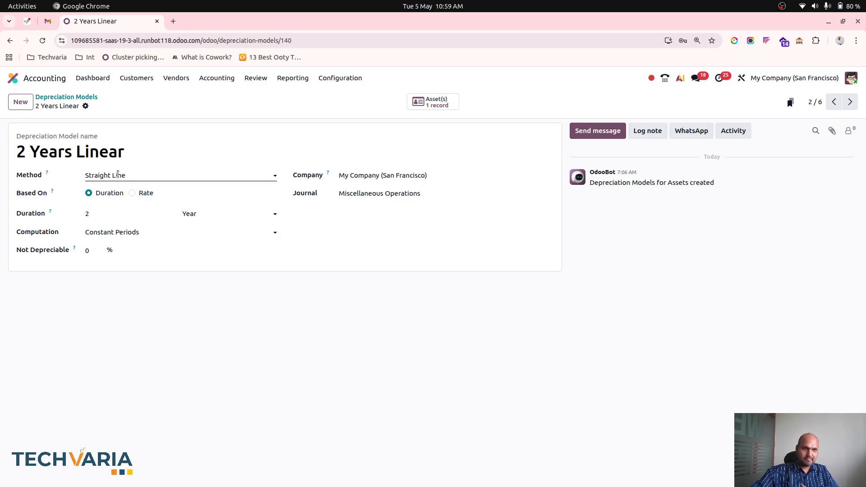
left_click(23, 105)
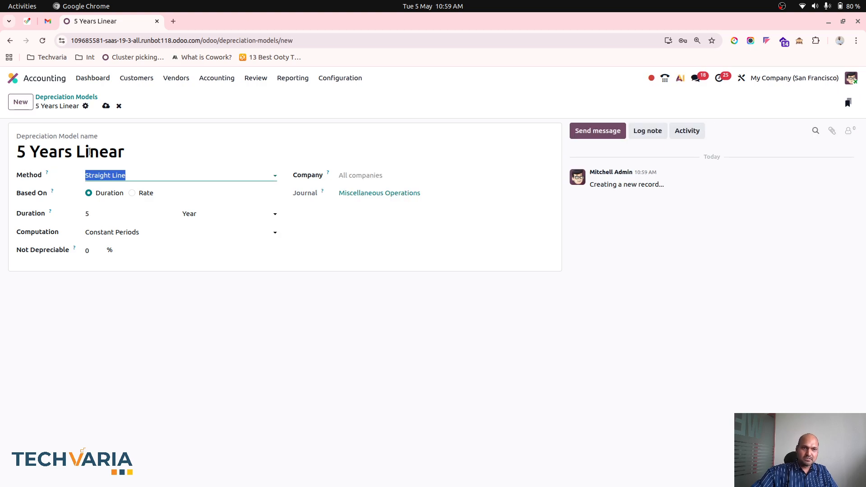
left_click(137, 181)
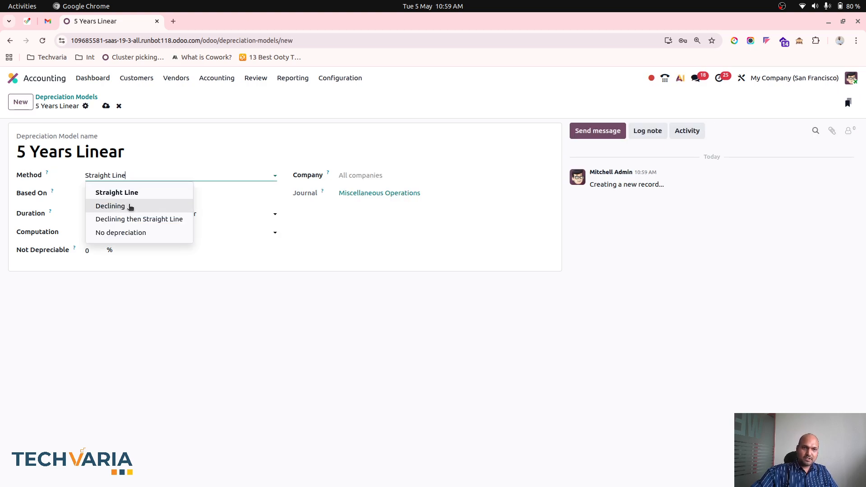
left_click(138, 193)
left_click(144, 193)
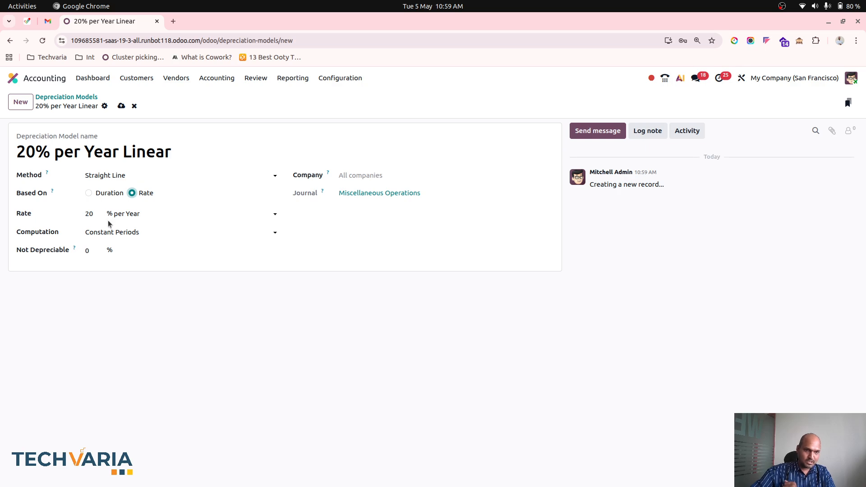
Set the new depreciation model's computation to No Prorata
left_click(132, 231)
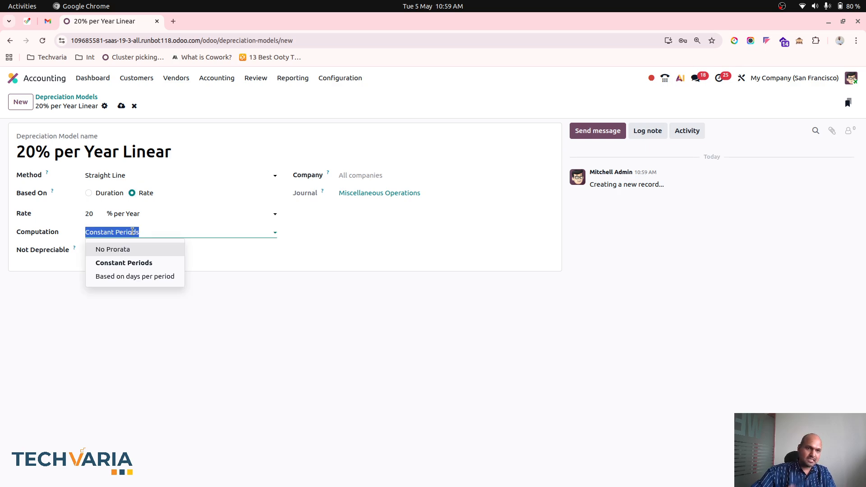
left_click(132, 232)
double_click(132, 232)
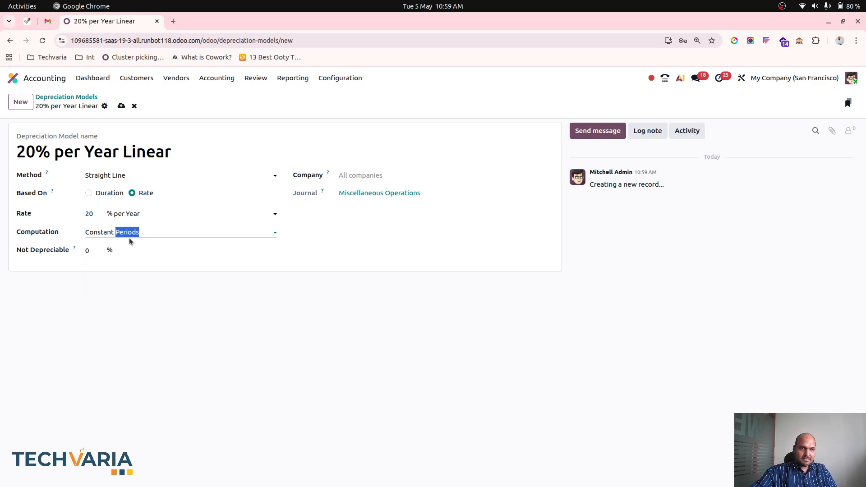
left_click(131, 232)
left_click(133, 246)
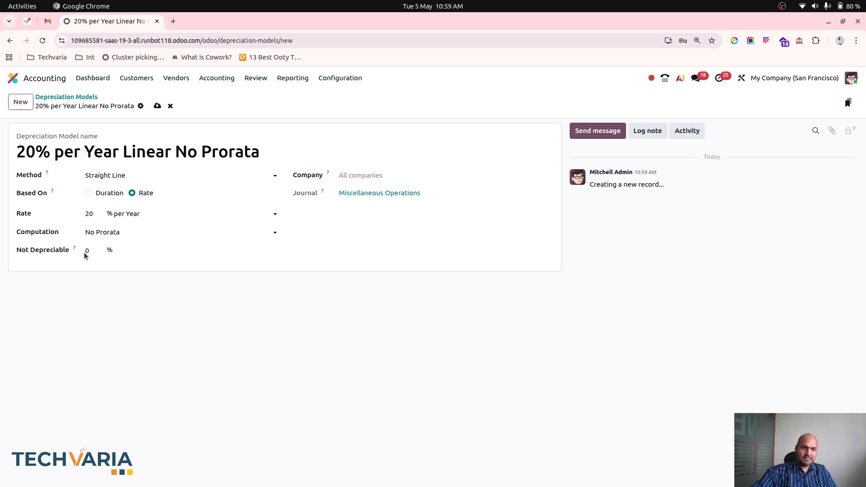
Set the new model's rate to 12% per year and save the depreciation model
left_click(90, 252)
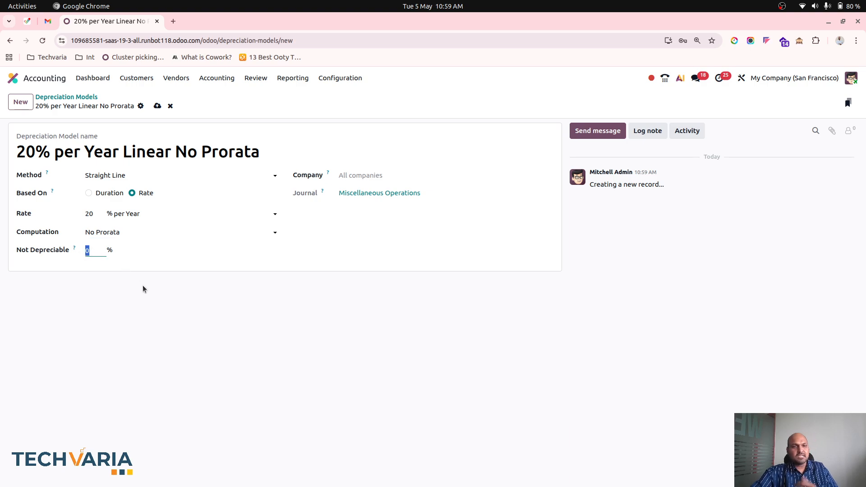
left_click(102, 218)
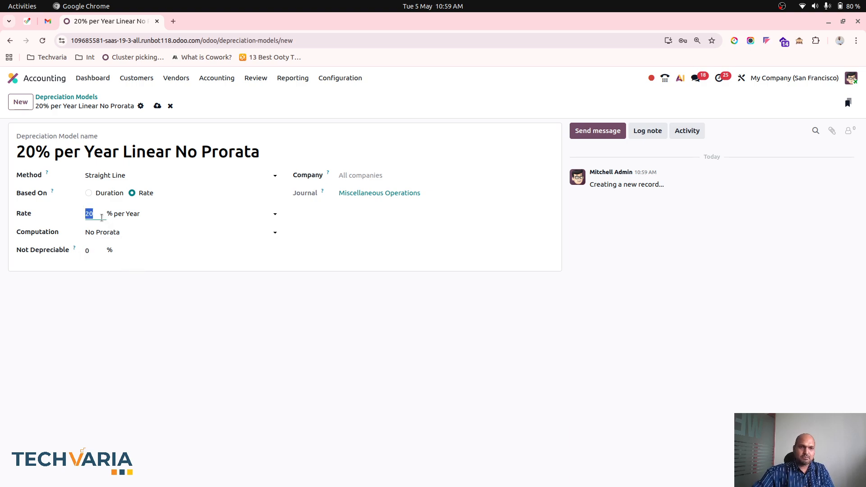
type("12")
left_click(153, 302)
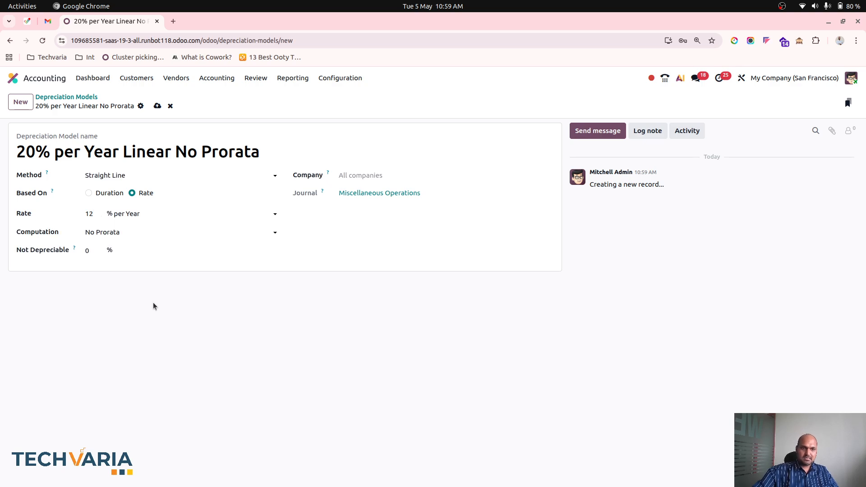
left_click(161, 106)
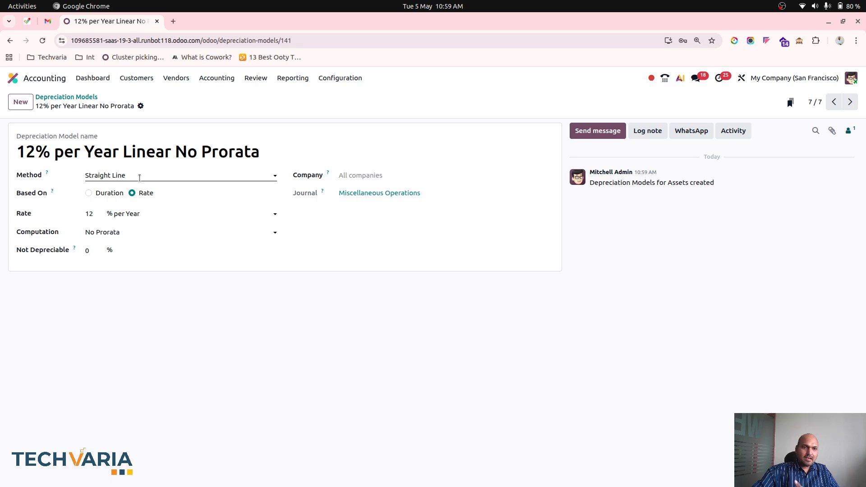
Create a new asset record in Accounting and name it Laptop 1
left_click(86, 97)
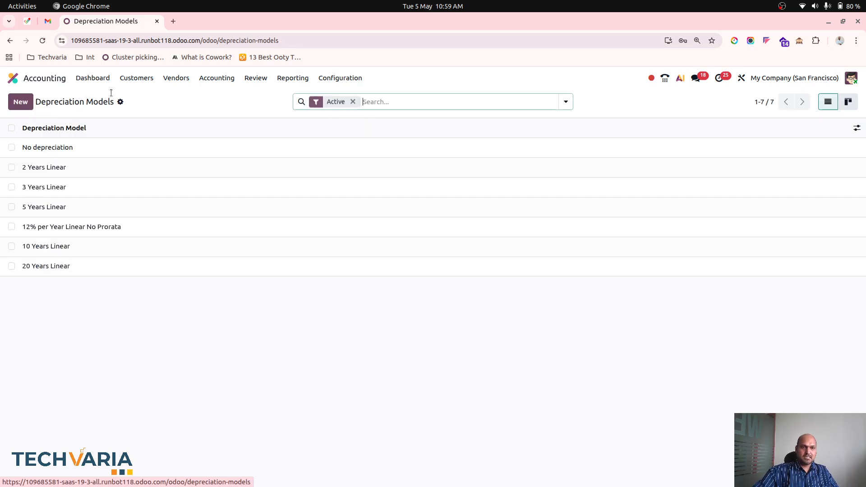
left_click(213, 80)
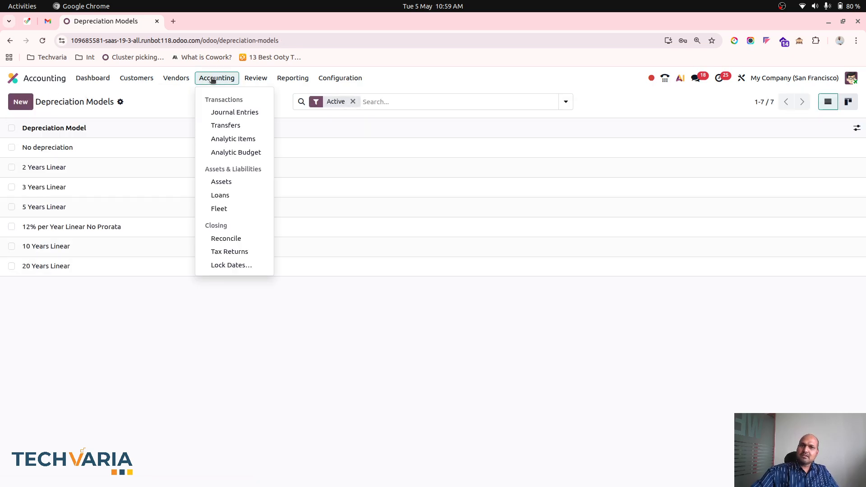
left_click(238, 181)
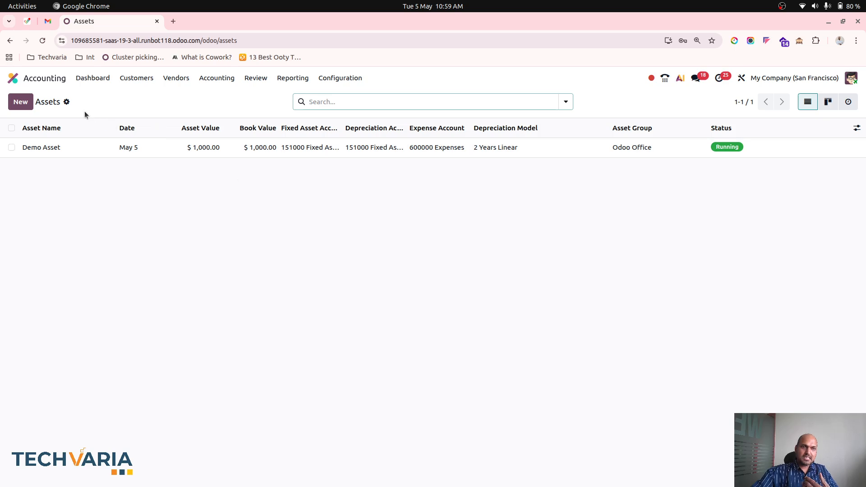
left_click(27, 109)
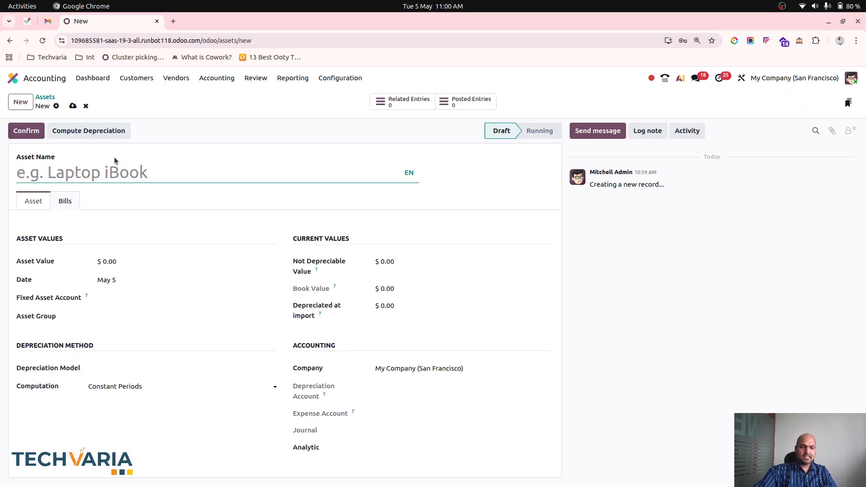
type("Laptop 1")
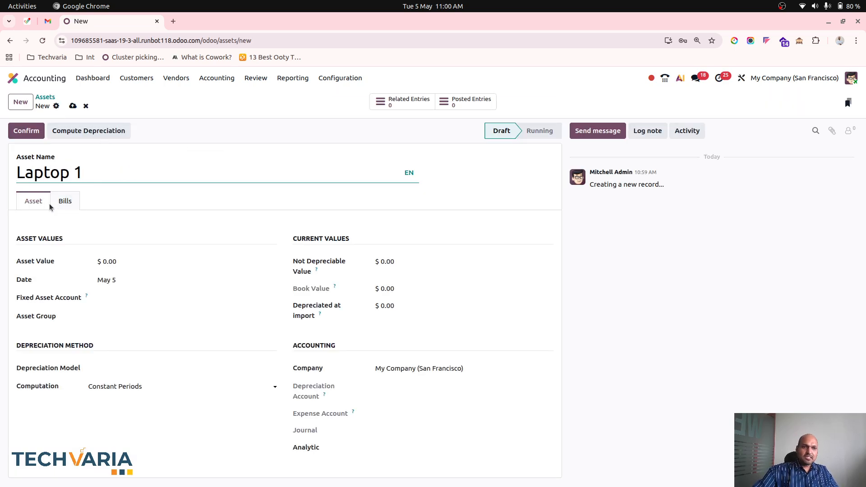
Assign the 12% per Year Linear No Prorata depreciation model to the Laptop 1 asset
left_click(125, 295)
left_click(125, 295)
left_click(119, 316)
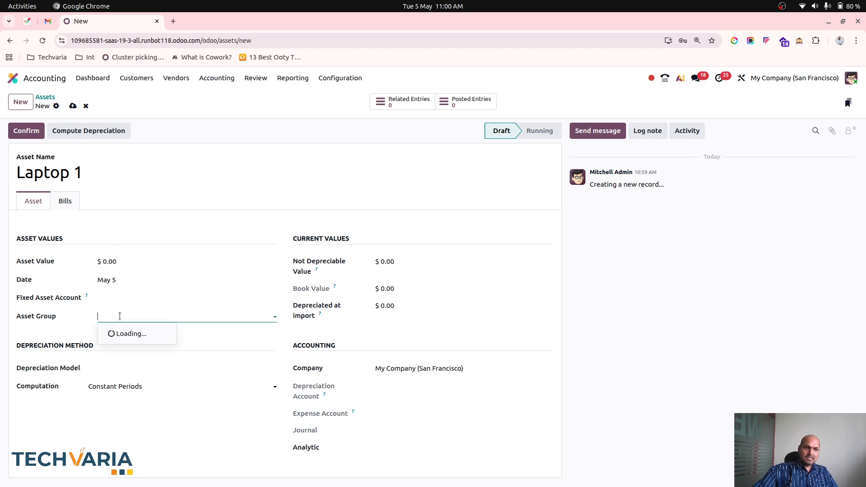
left_click(119, 316)
left_click(132, 364)
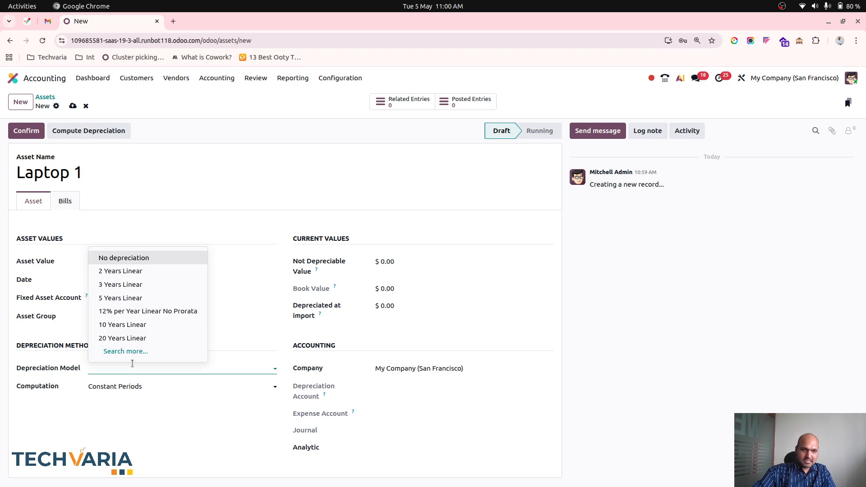
left_click(145, 312)
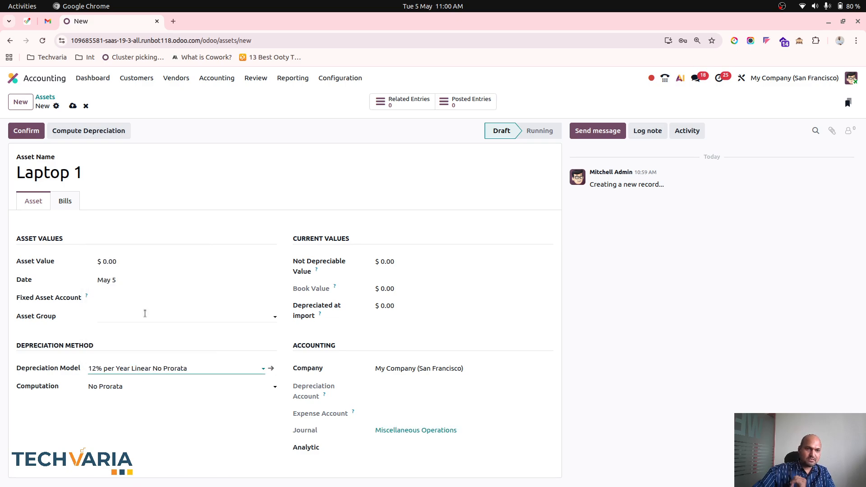
Set the Laptop 1 asset's fixed asset account to 151000 Fixed Assets
left_click(129, 296)
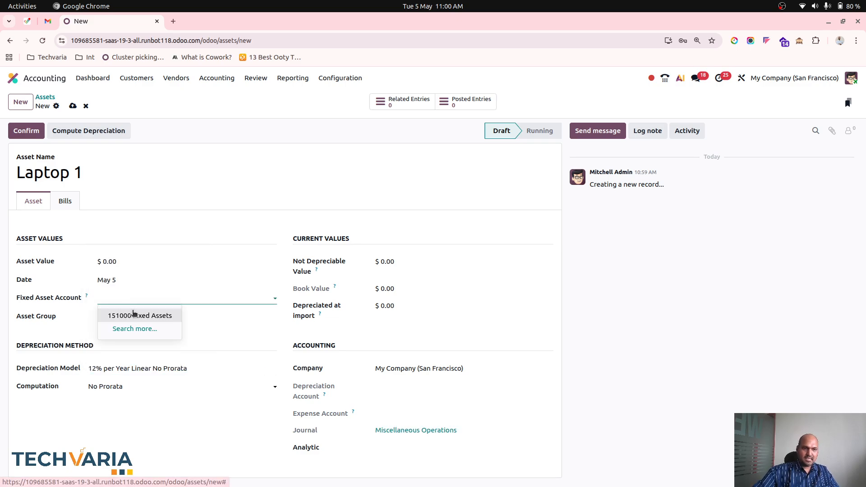
left_click(134, 315)
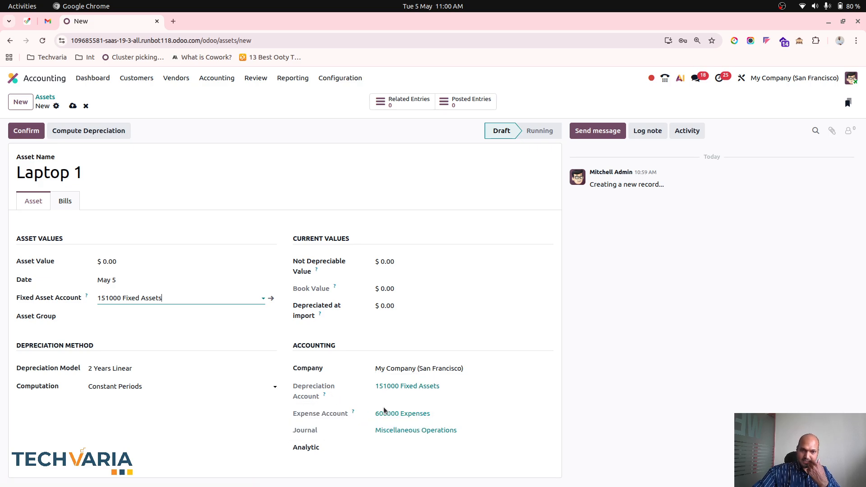
Open the asset's 151000 Fixed Assets account and examine its depreciation model, accumulated depreciation and depreciation expense settings
left_click(271, 300)
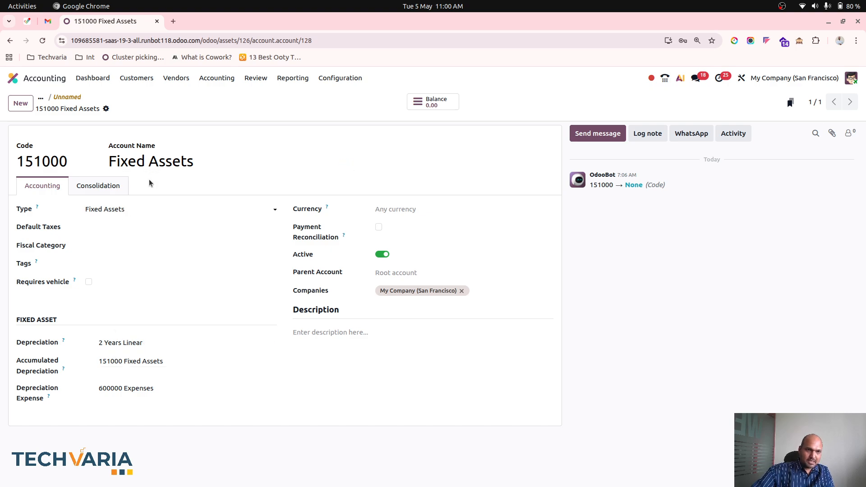
left_click(158, 342)
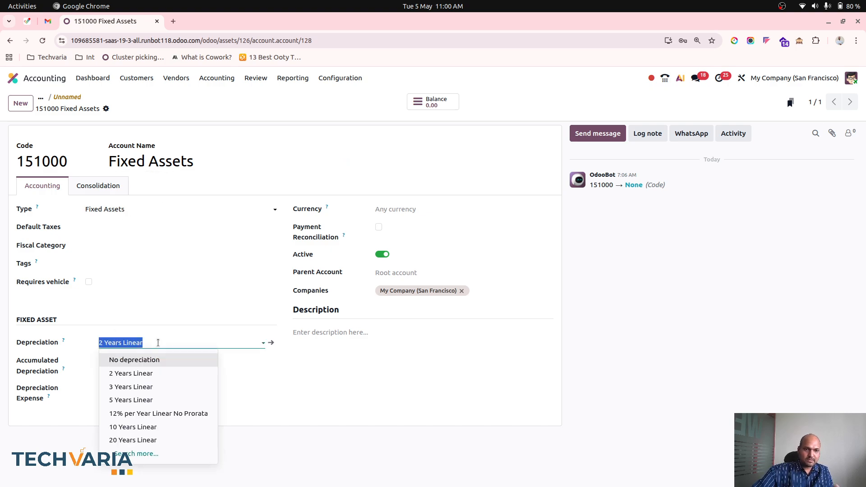
left_click(158, 343)
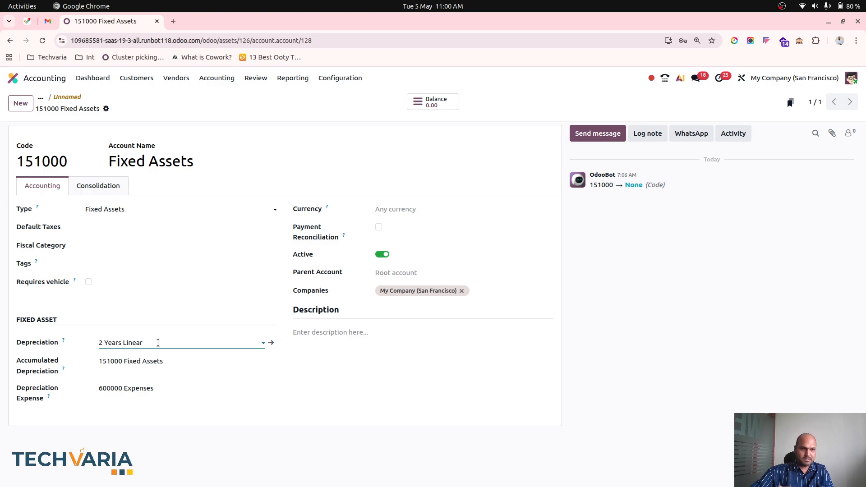
left_click(157, 343)
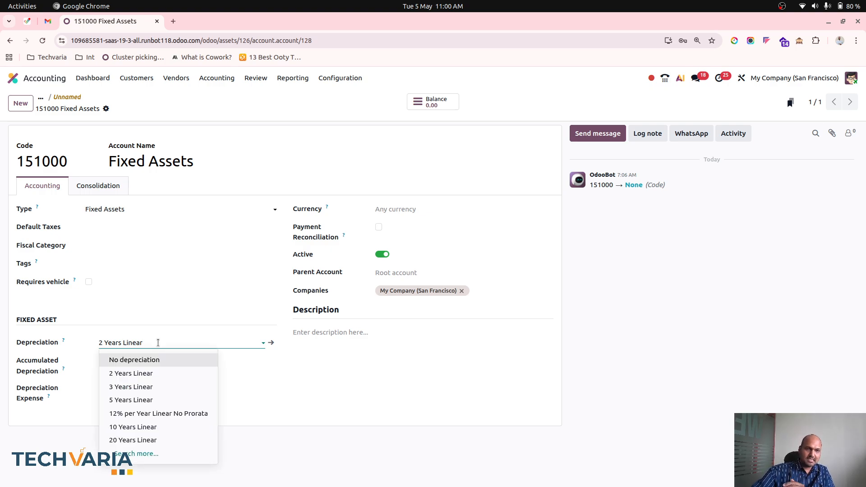
left_click(158, 343)
left_click(154, 364)
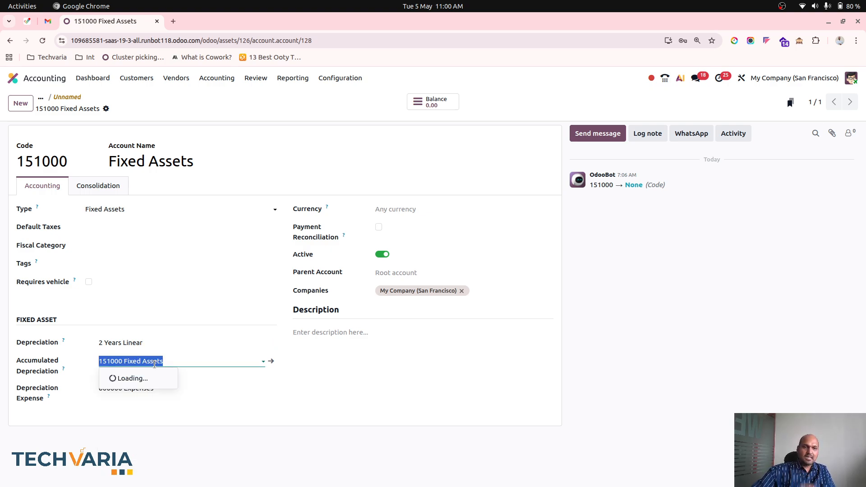
left_click(161, 392)
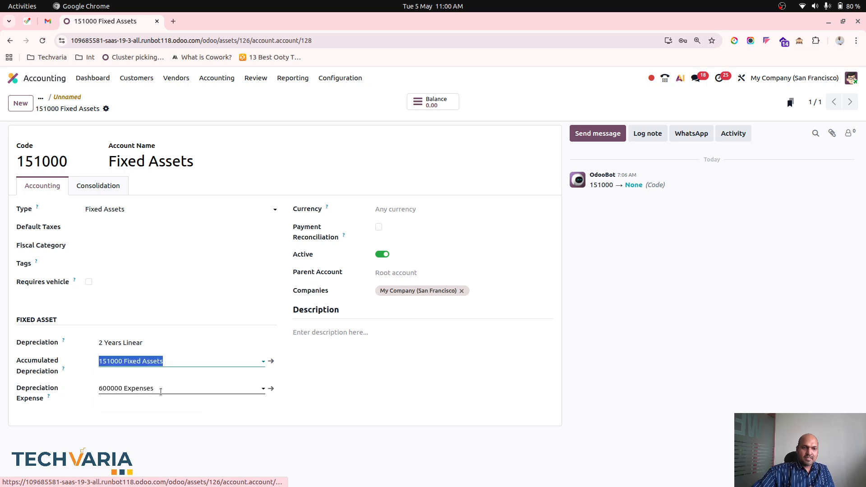
left_click(301, 457)
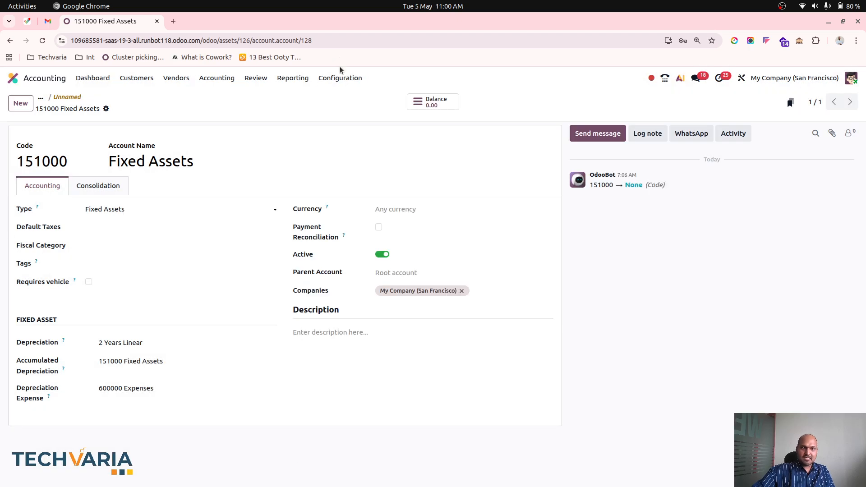
Open the Chart of Accounts and group the accounts by Account Type
left_click(340, 77)
left_click(355, 128)
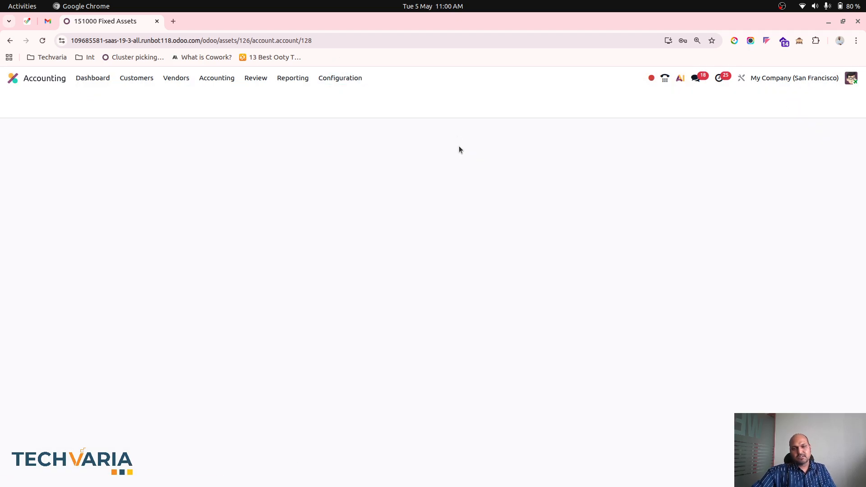
left_click(565, 101)
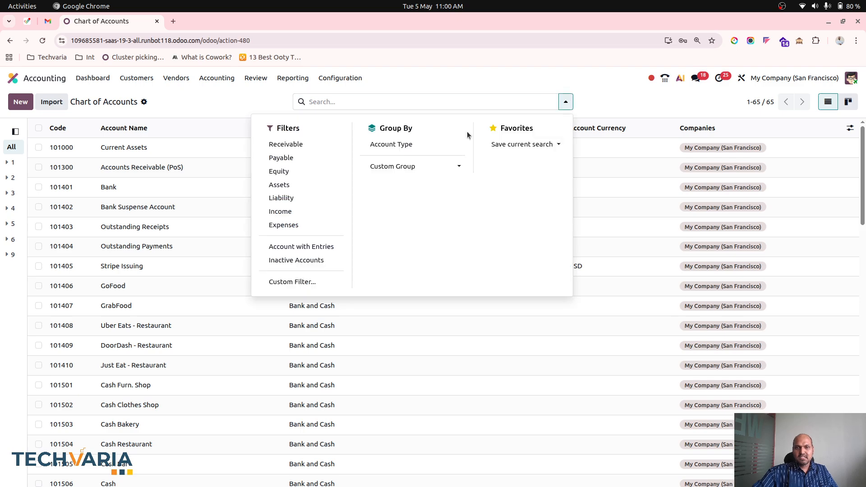
left_click(444, 142)
left_click(248, 102)
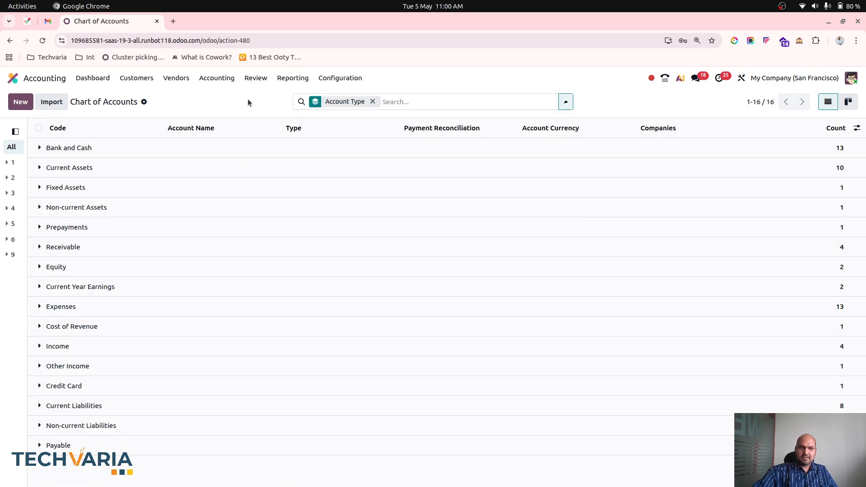
Open account 151000 from the Fixed Assets group and duplicate it
left_click(96, 171)
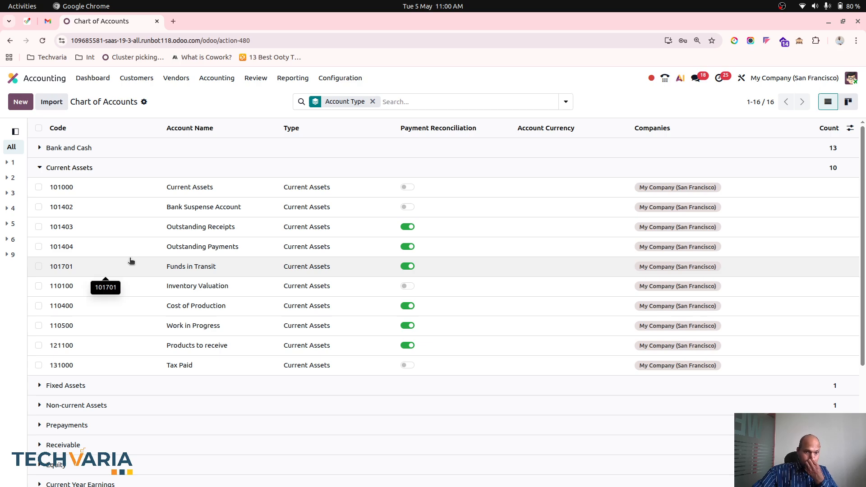
left_click(80, 385)
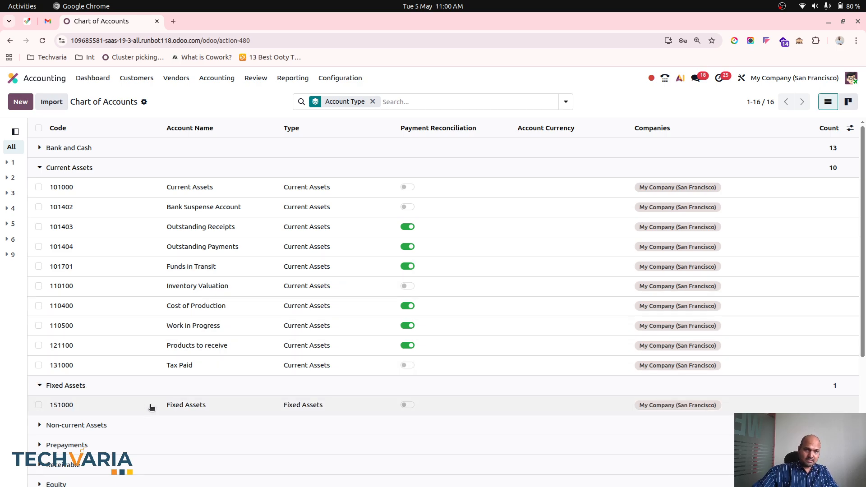
scroll(151, 405, "down", 1)
left_click(147, 394)
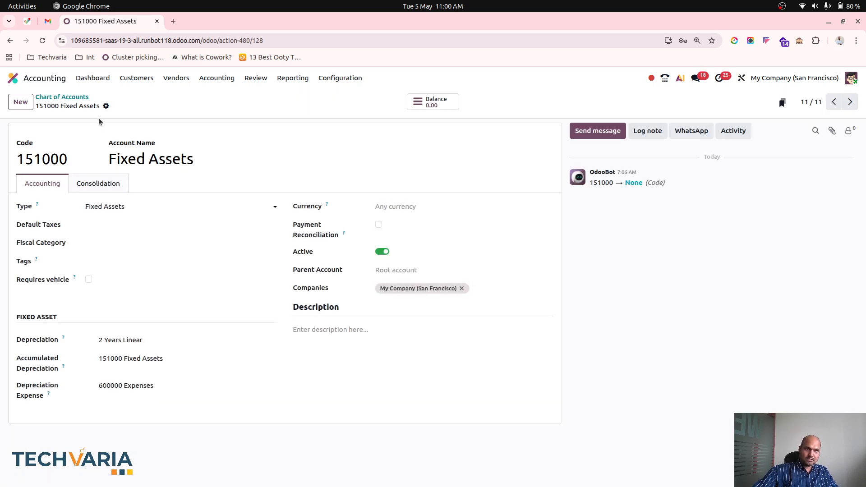
left_click(106, 105)
left_click(138, 127)
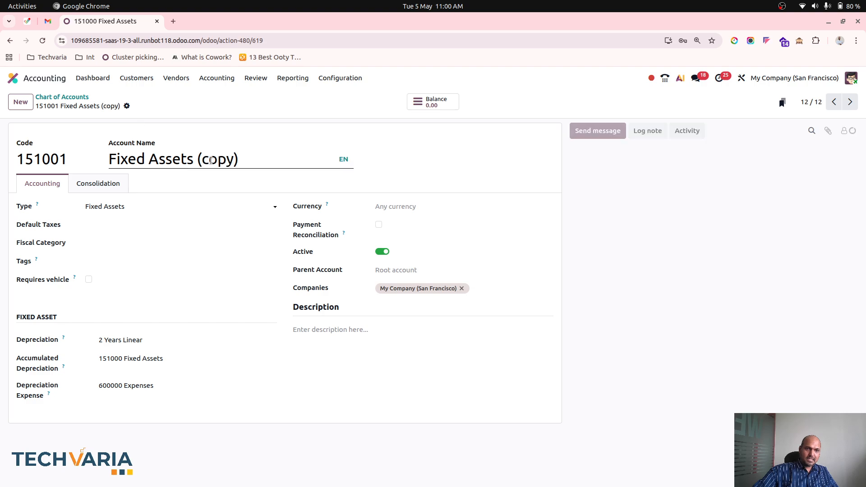
Rename the duplicated account 151001 to "Accumulated Depr - Fixed Assets" and save it
triple_click(210, 152)
left_click(238, 158)
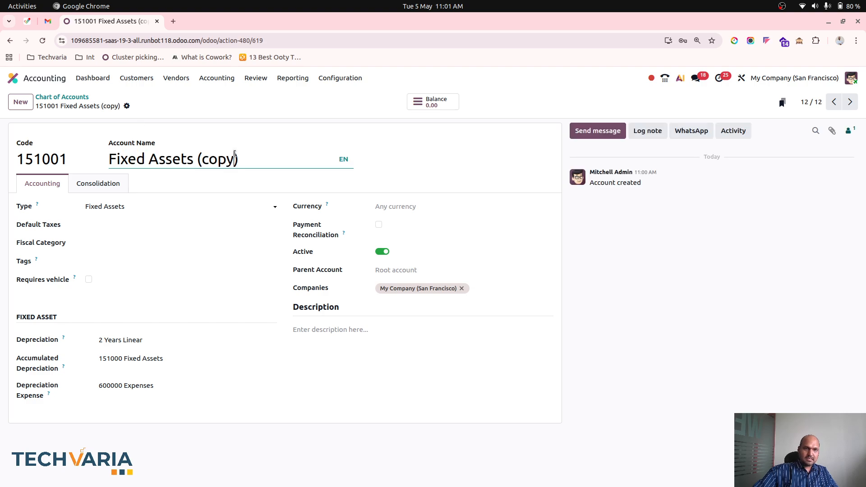
left_click_drag(238, 158, 197, 156)
key("BackSpace")
key("Left")
key("Left")
key("Left")
key("Left")
key("Left")
key("Left")
key("Left")
key("Left")
key("Left")
key("Left")
key("Left")
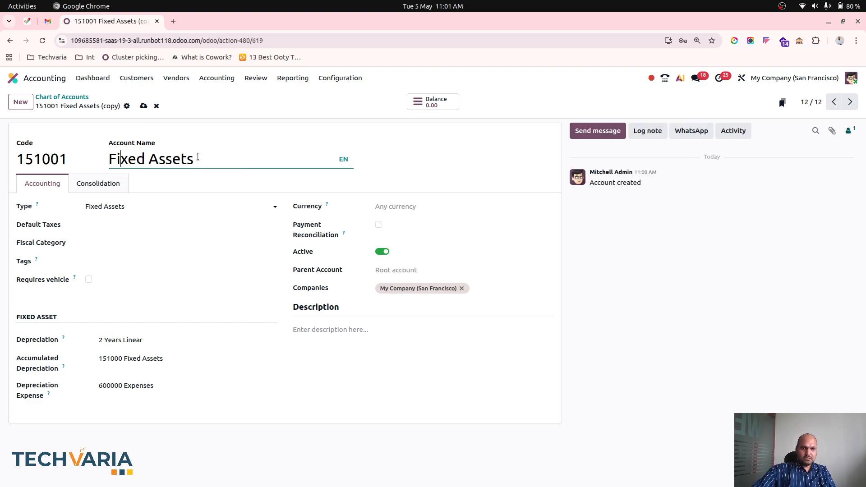
type("Accumul")
type("ated Decp")
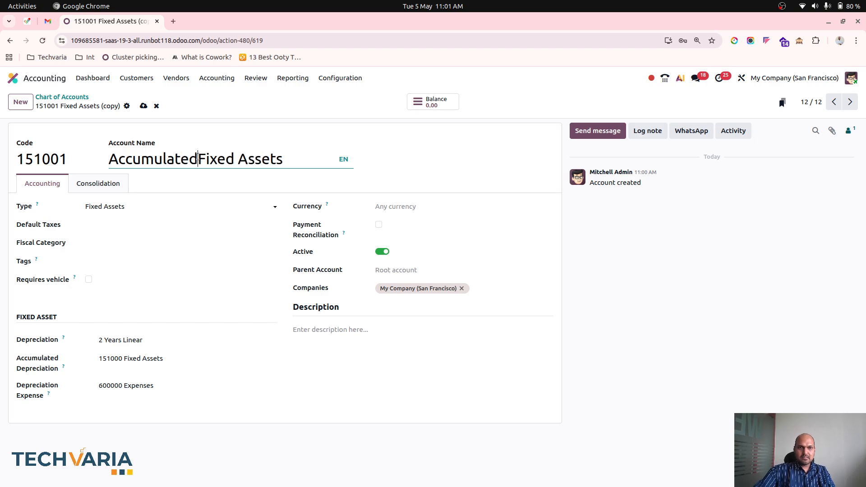
key("BackSpace")
key("BackSpace")
type("pr-")
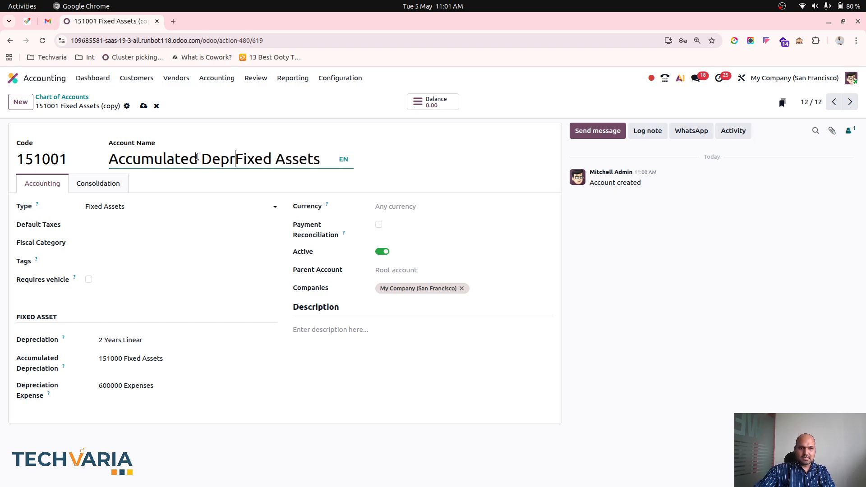
key("Left")
key("Left")
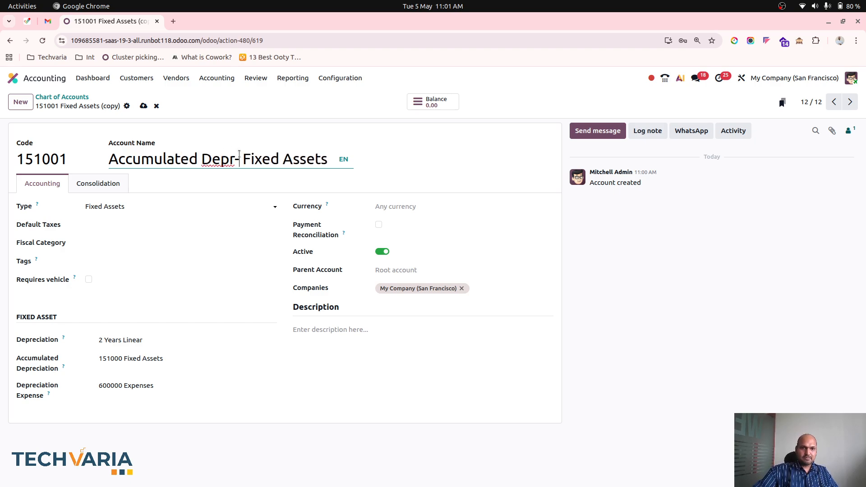
left_click(144, 106)
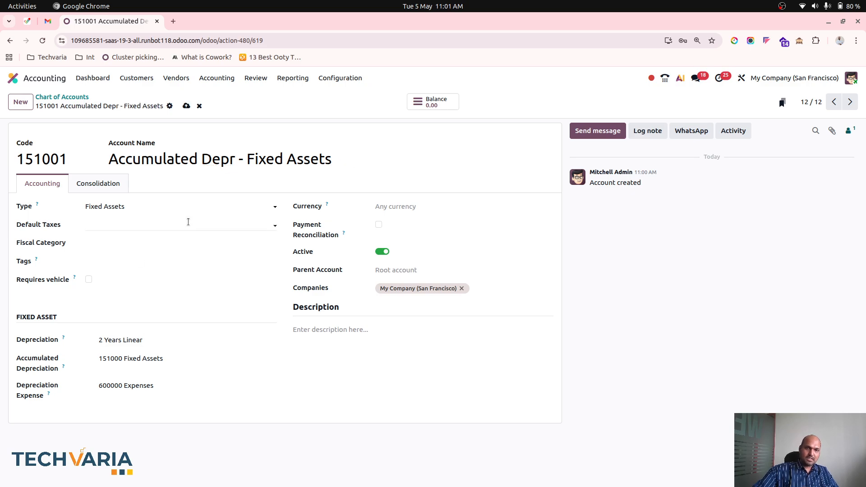
left_click(186, 106)
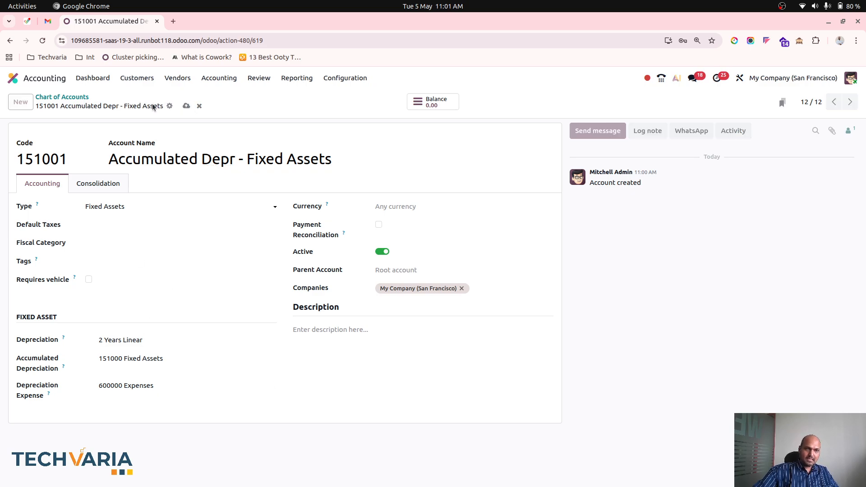
Compare the settings of accounts 151000 Fixed Assets and 151001 Accumulated Depr - Fixed Assets, and examine the account type options of 151000
left_click(75, 101)
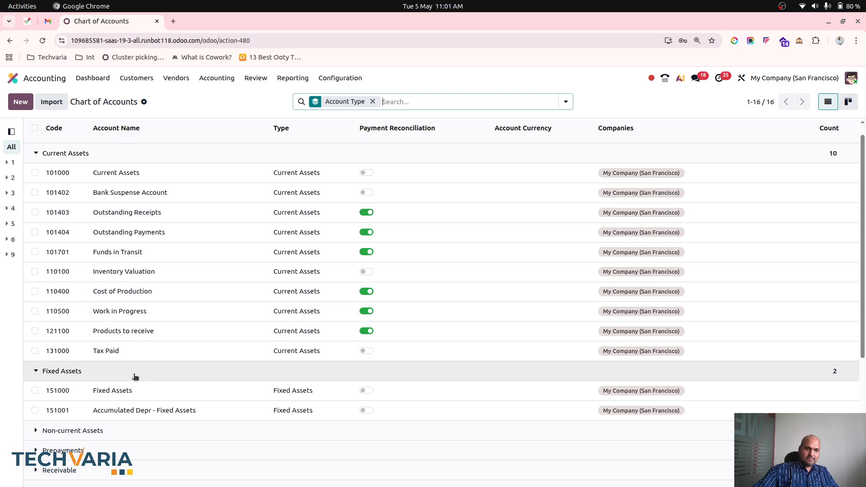
left_click(139, 396)
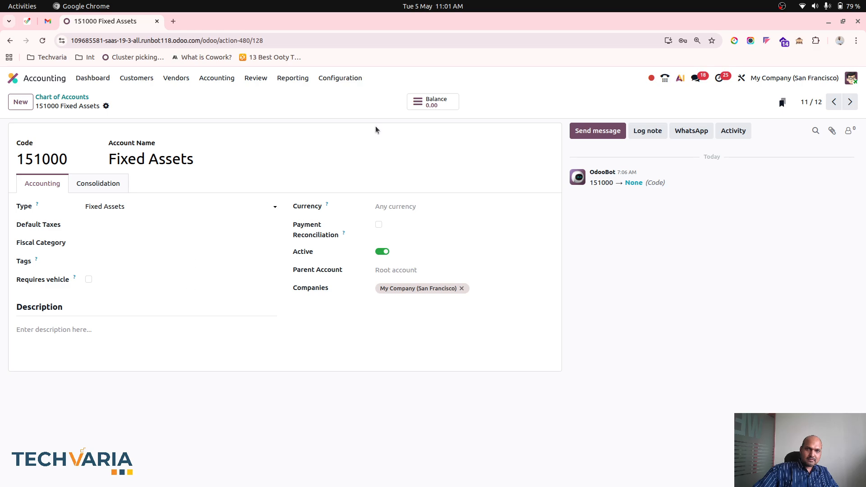
left_click(80, 97)
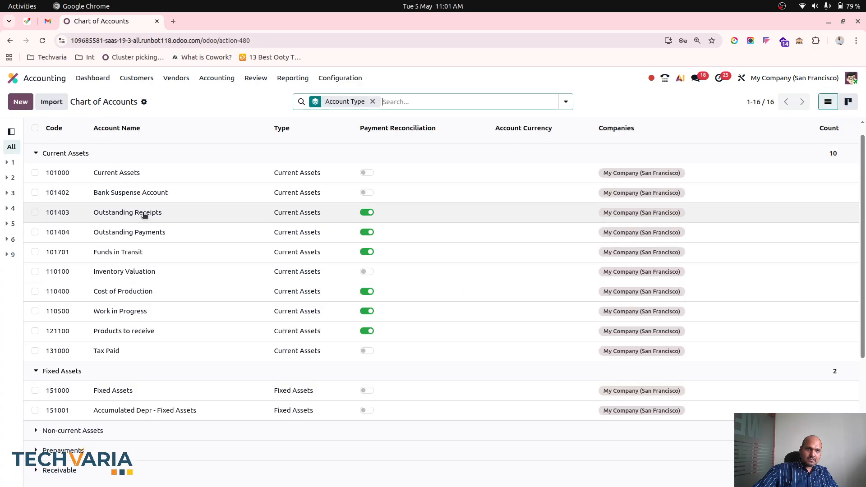
left_click(161, 409)
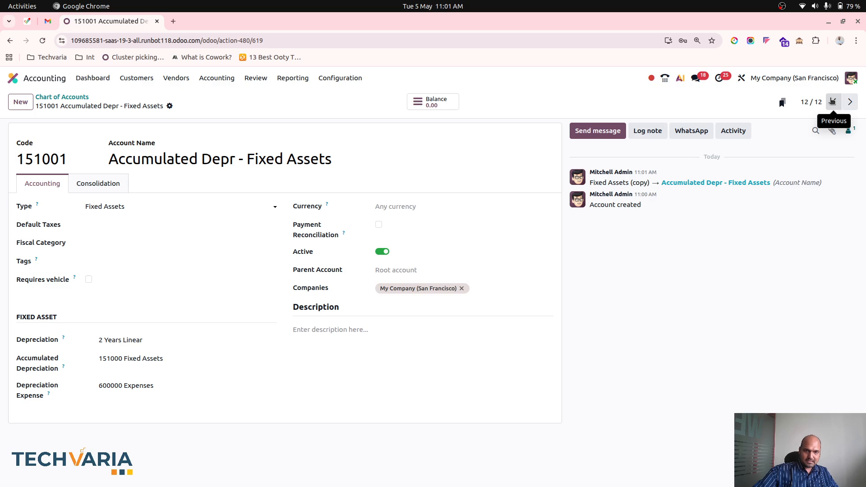
left_click(832, 102)
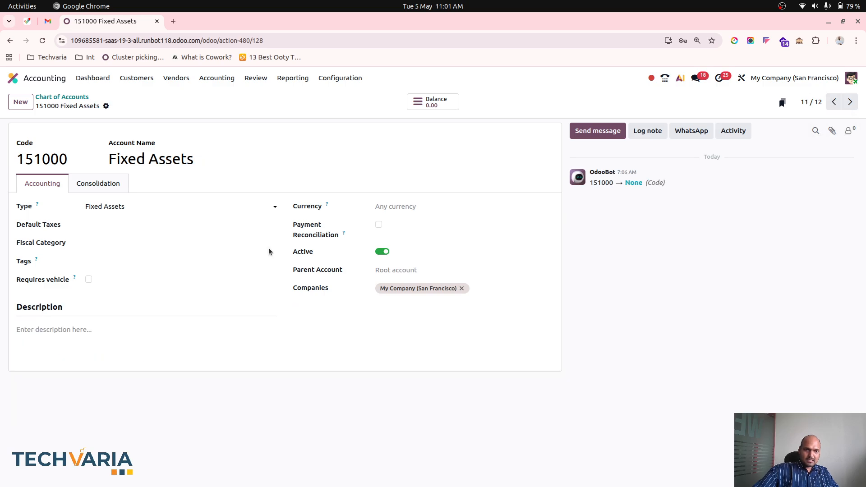
left_click(93, 333)
left_click(89, 280)
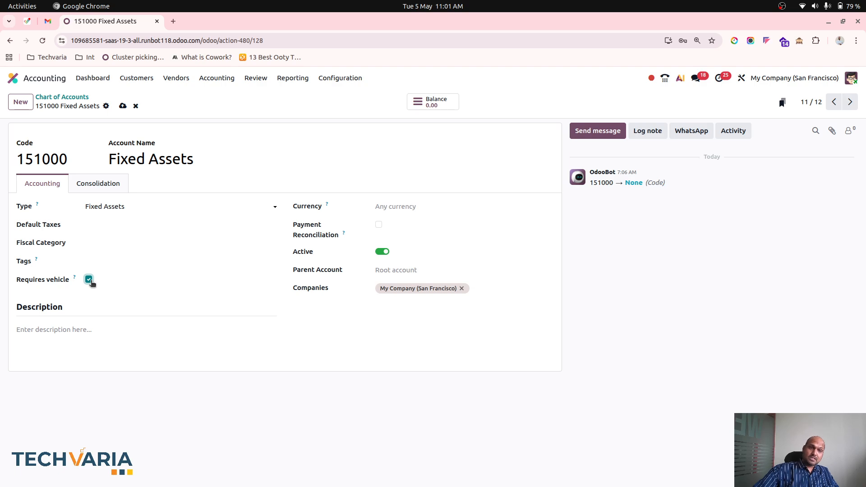
left_click(140, 205)
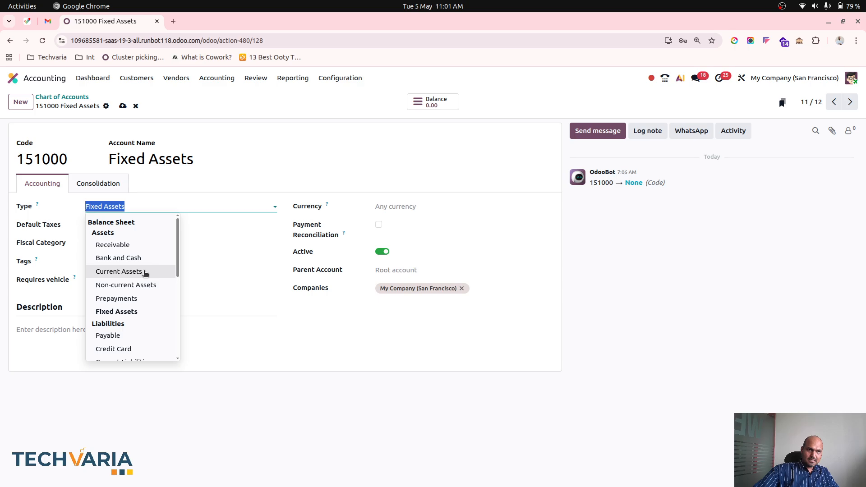
left_click(104, 326)
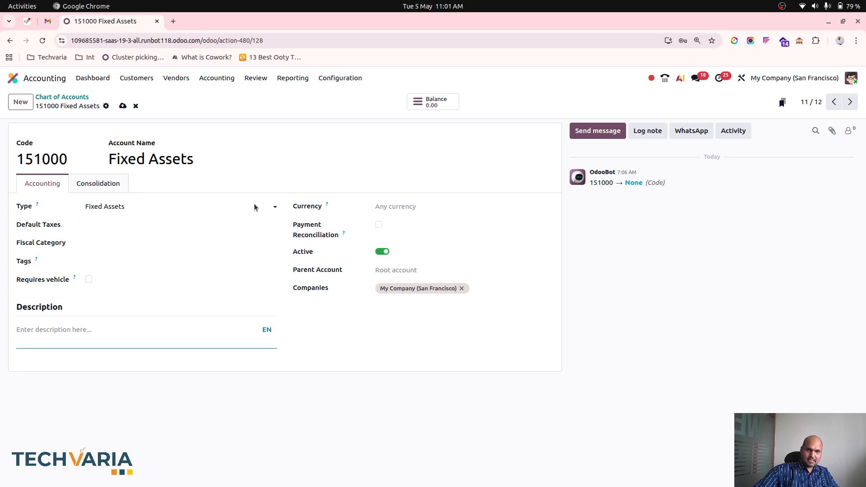
Open account 151001 from the Chart of Accounts, clear its Accumulated Depreciation account and search the accounts available for that field
left_click(59, 99)
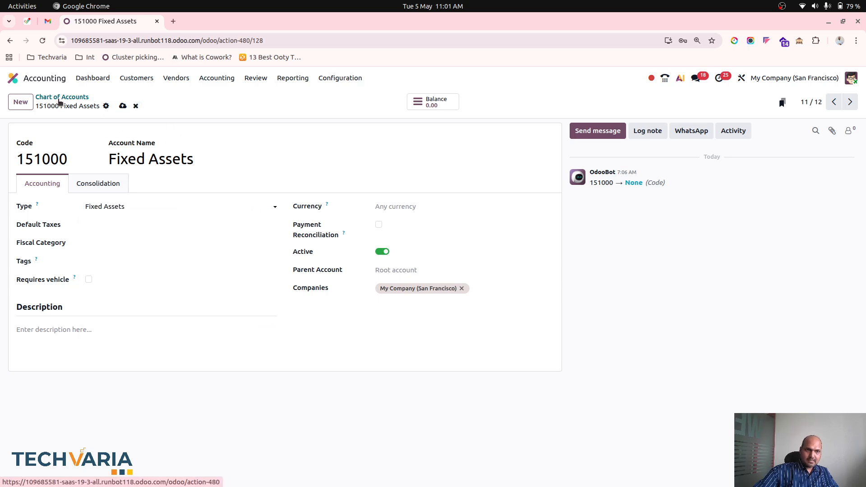
left_click(131, 410)
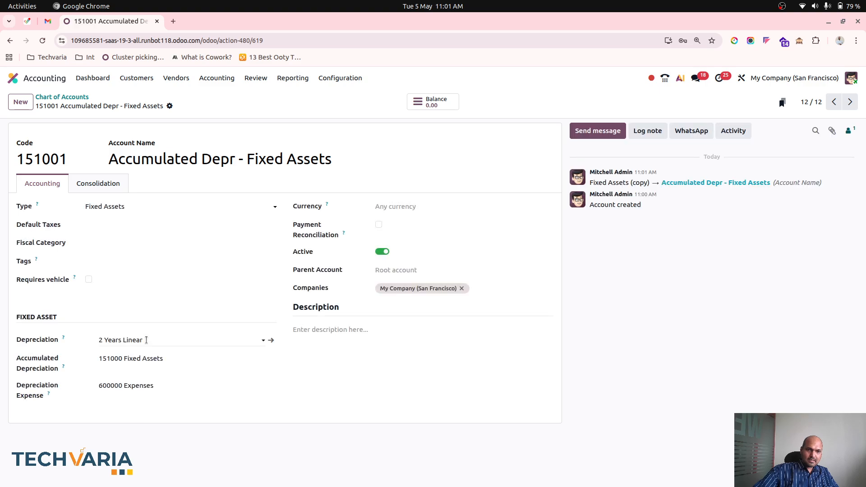
left_click(157, 356)
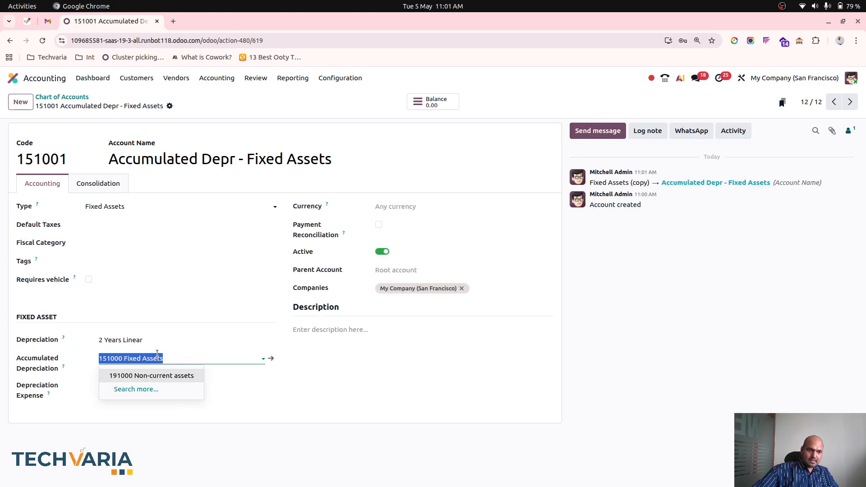
key("BackSpace")
left_click(157, 353)
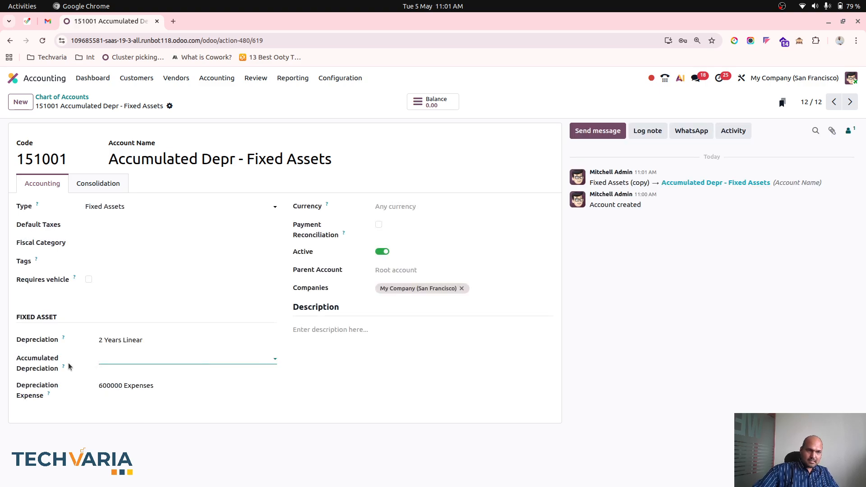
left_click(130, 356)
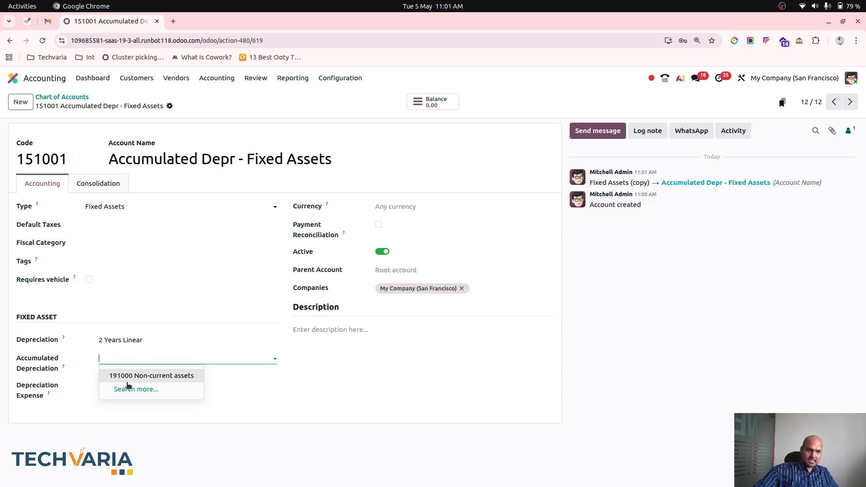
left_click(129, 386)
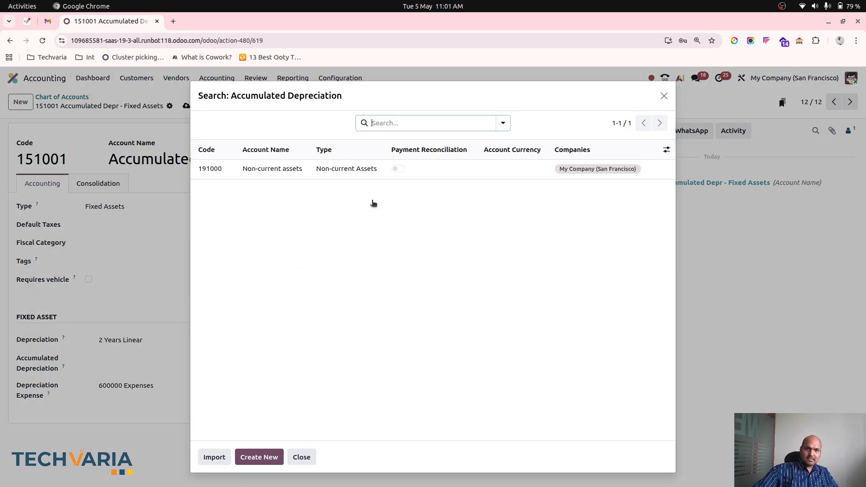
left_click(302, 457)
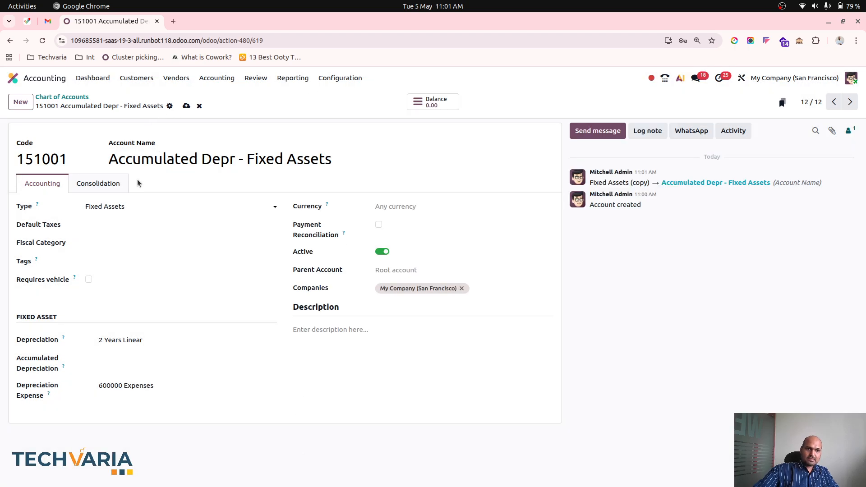
Set the type of account 151001 to Non-current Assets and save the account
left_click(126, 207)
left_click(154, 284)
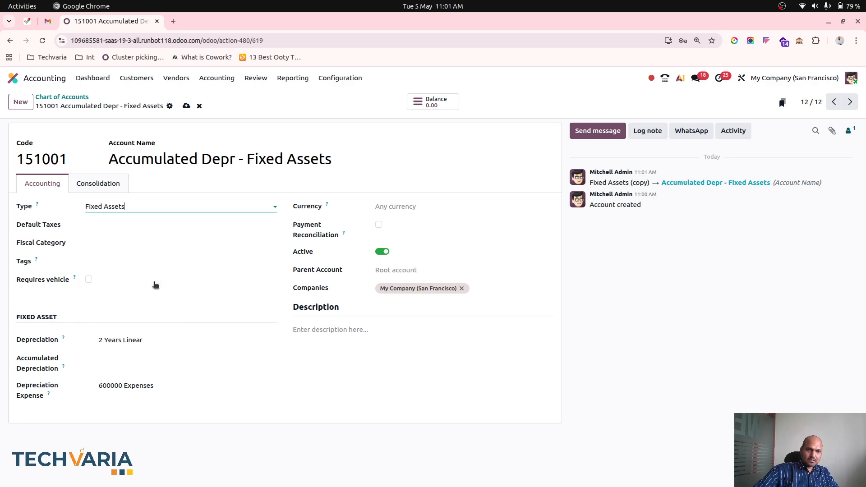
left_click(186, 107)
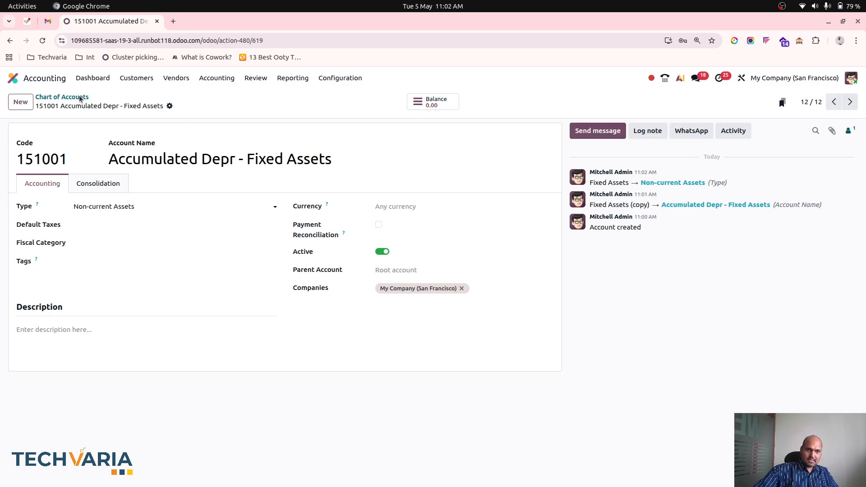
Try to replace the Accumulated Depreciation account of 151000 Fixed Assets, searching the available accounts grouped by Account Type
left_click(68, 97)
left_click(142, 394)
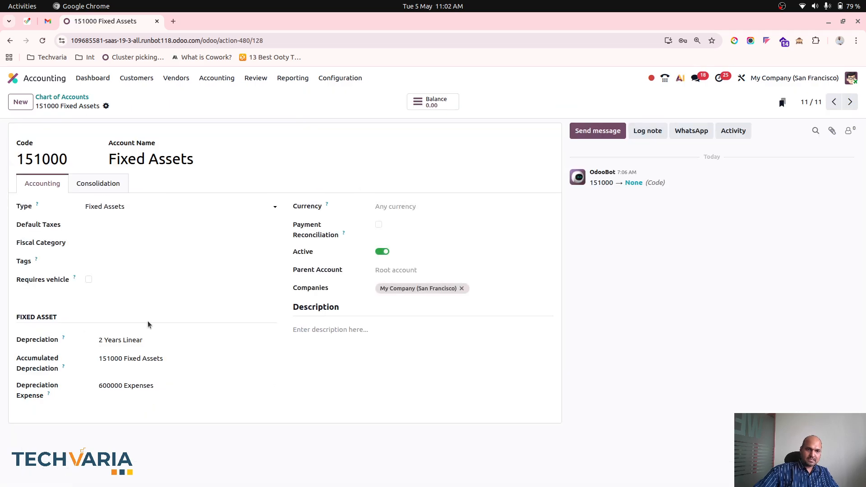
left_click(163, 356)
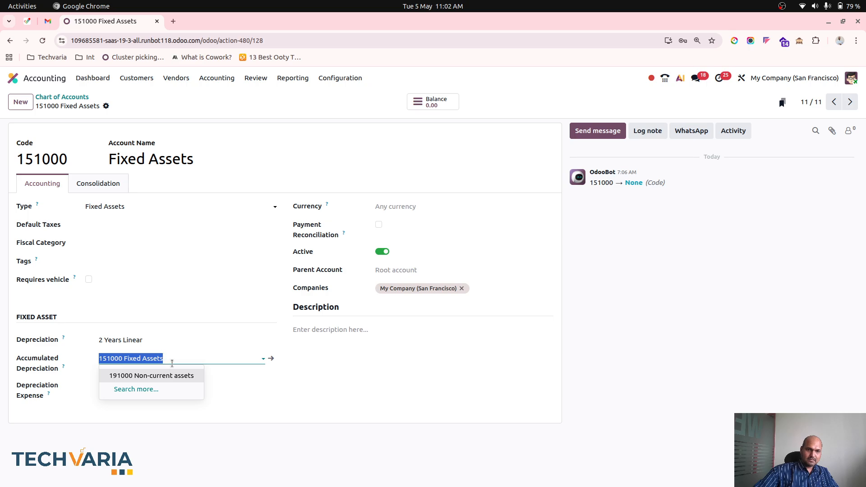
key("BackSpace")
left_click(136, 389)
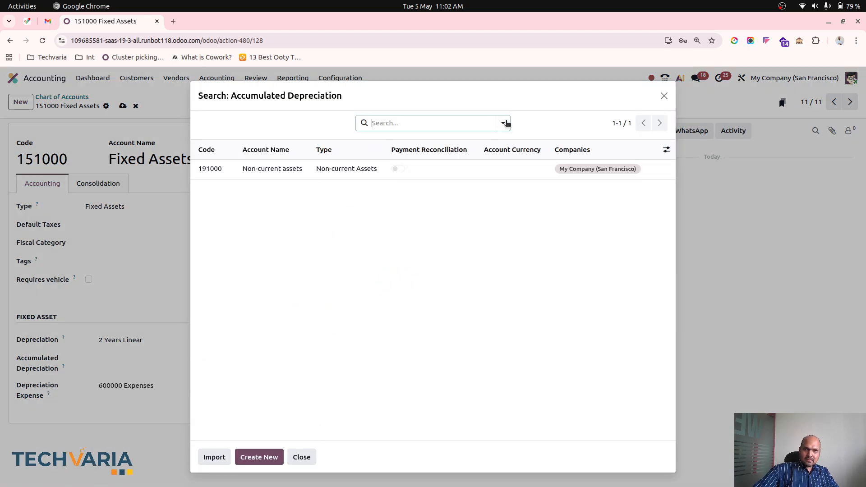
left_click(503, 122)
left_click(396, 166)
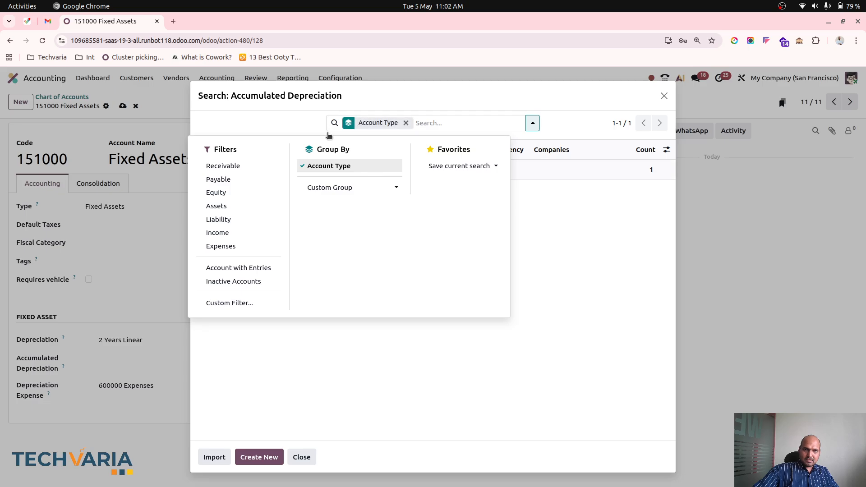
left_click(364, 137)
left_click(272, 171)
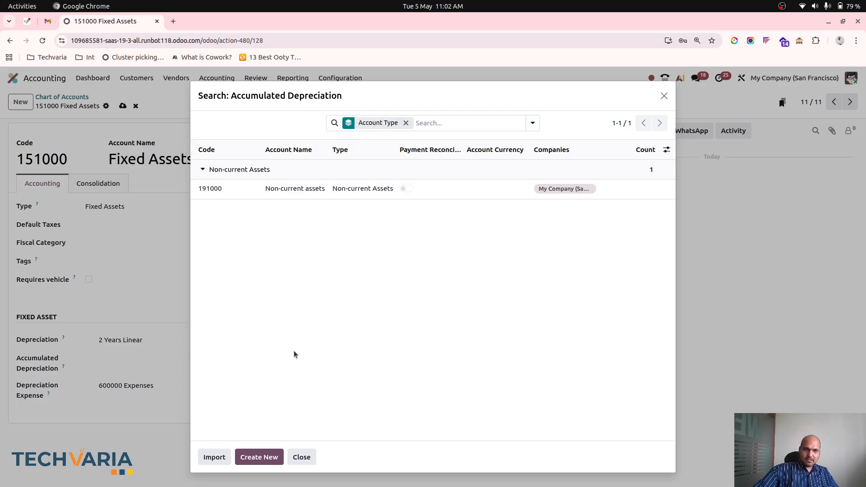
left_click(302, 457)
left_click(122, 105)
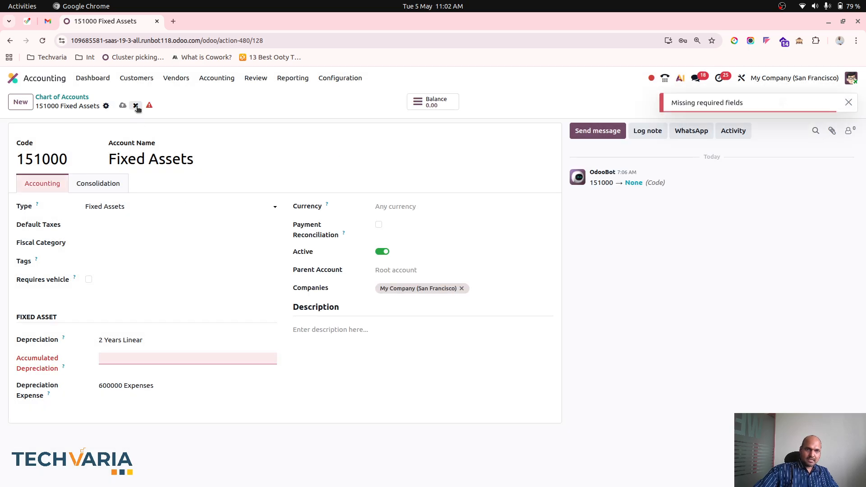
Return to the Chart of Accounts and examine the accounts in the Non-current Assets and Current Assets groups
left_click(78, 99)
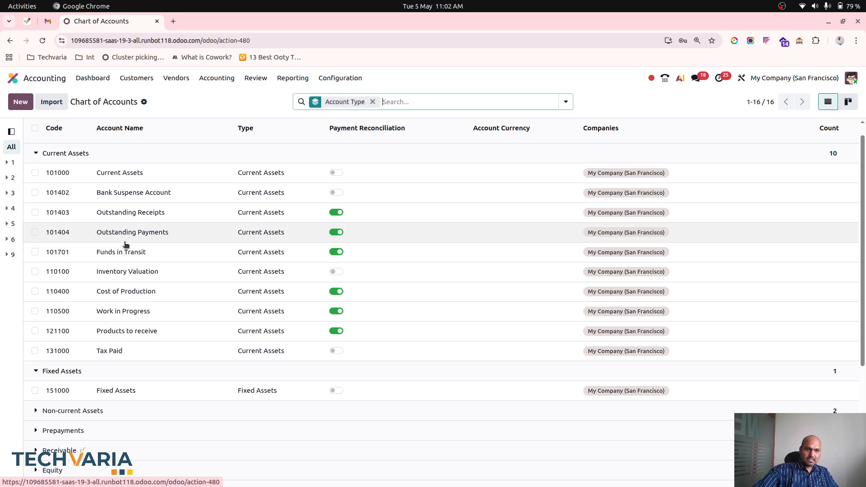
left_click(77, 168)
left_click(83, 194)
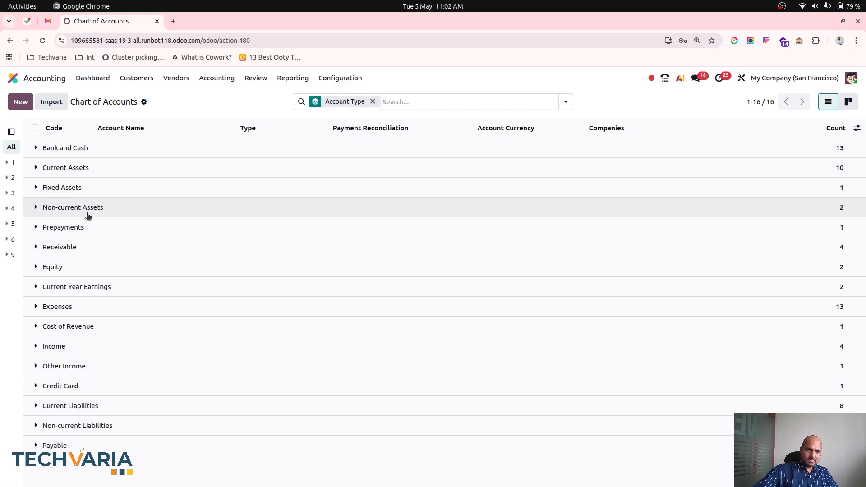
left_click(88, 212)
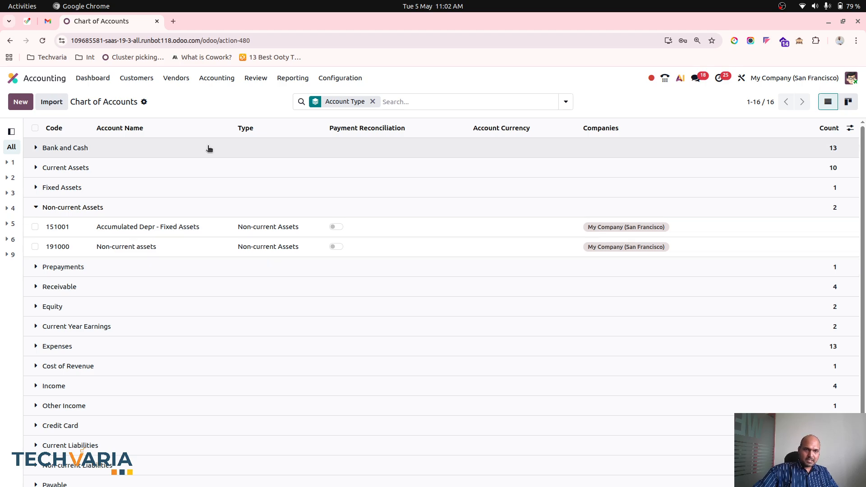
left_click(89, 171)
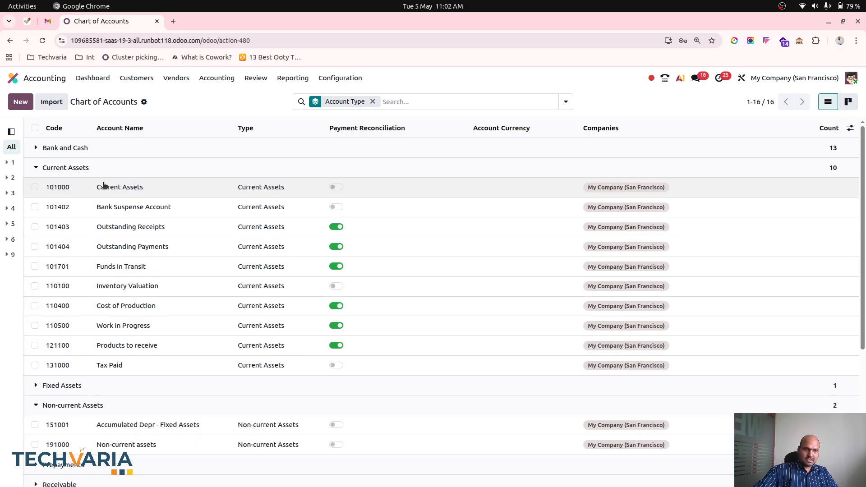
Reload the Chart of Accounts, group it by Account Type and open account 151000 from the Fixed Assets group
left_click(43, 40)
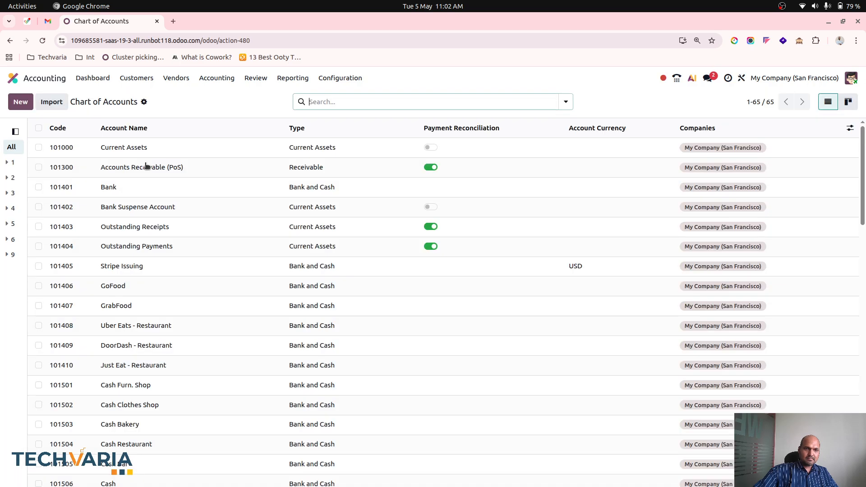
left_click(565, 102)
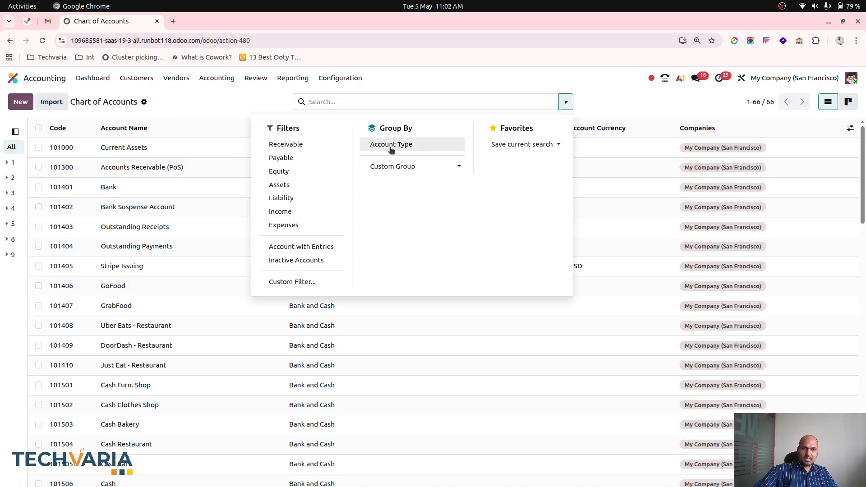
left_click(386, 151)
left_click(88, 189)
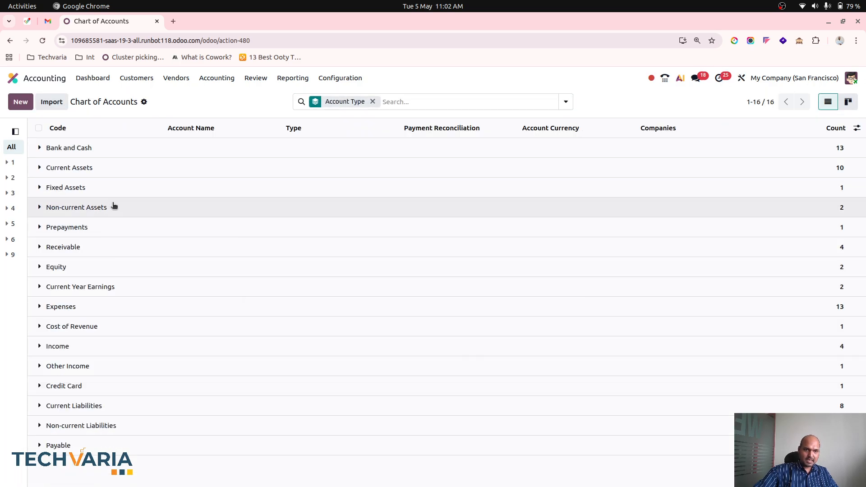
left_click(117, 209)
Clear the Accumulated Depreciation account of 151000 and search the full list of available accounts again
left_click(160, 357)
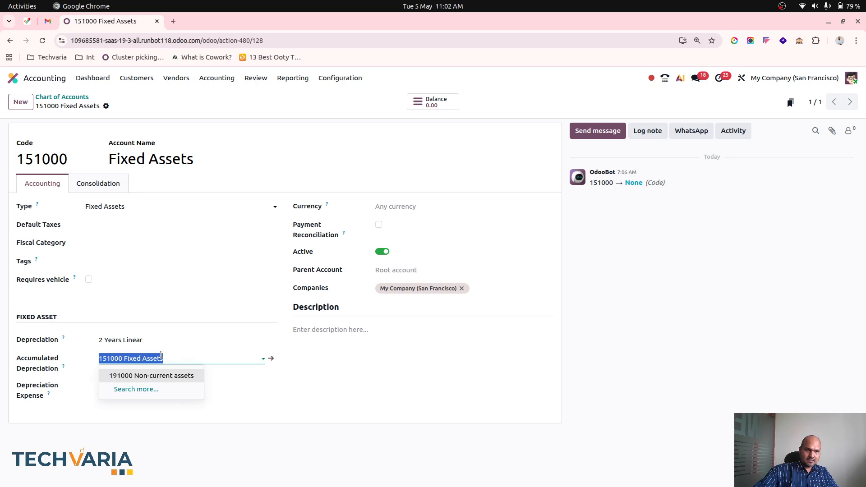
key("BackSpace")
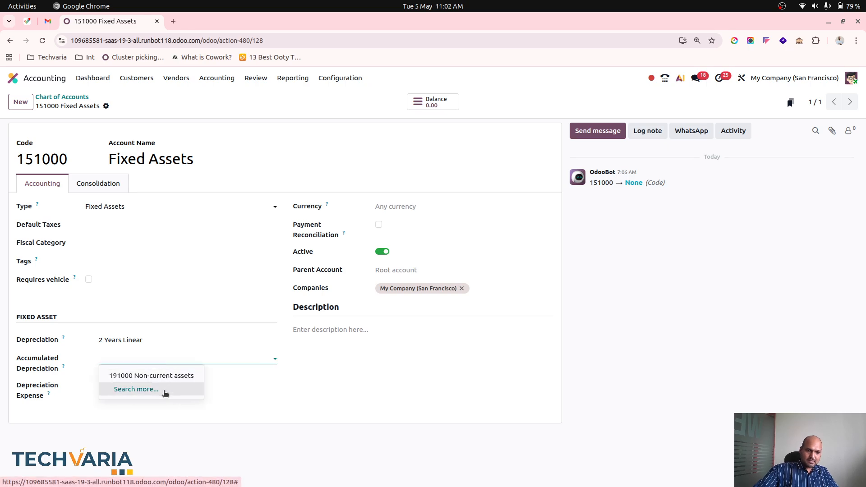
left_click(165, 389)
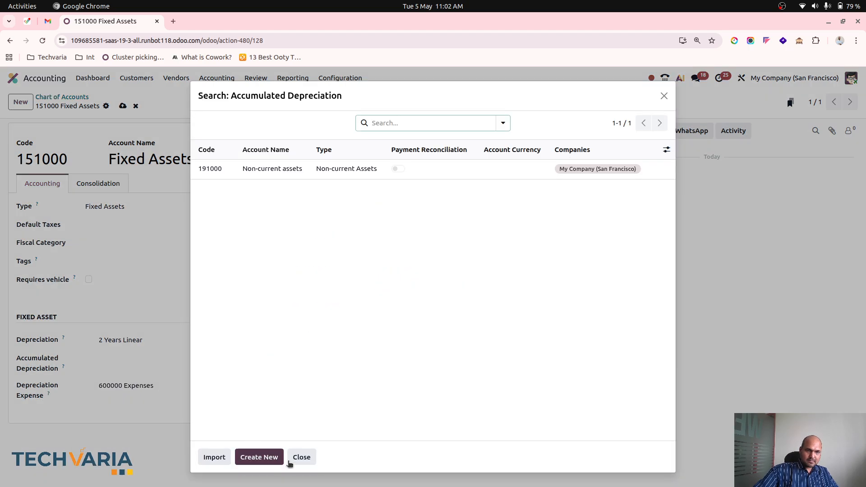
left_click(301, 456)
Set account 151000's depreciation to 12% per Year Linear No Prorata and its accumulated depreciation to 191000 Non-current assets, saving the account
left_click(162, 384)
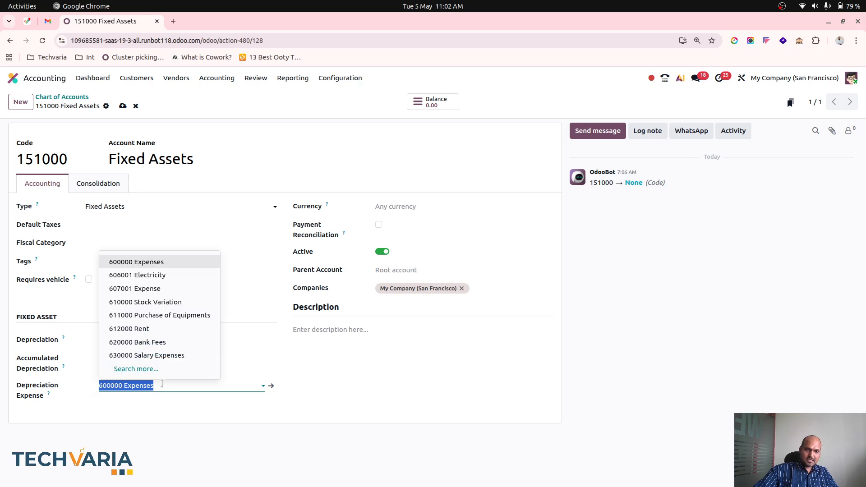
left_click(162, 340)
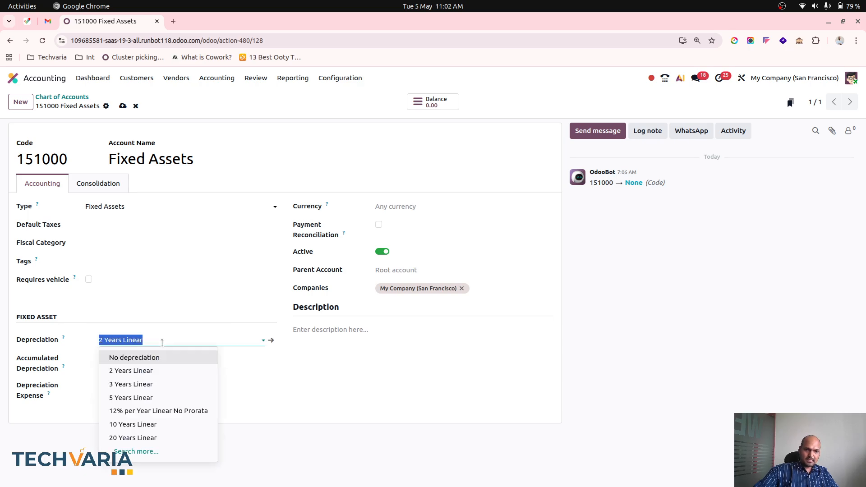
left_click(170, 410)
left_click(160, 360)
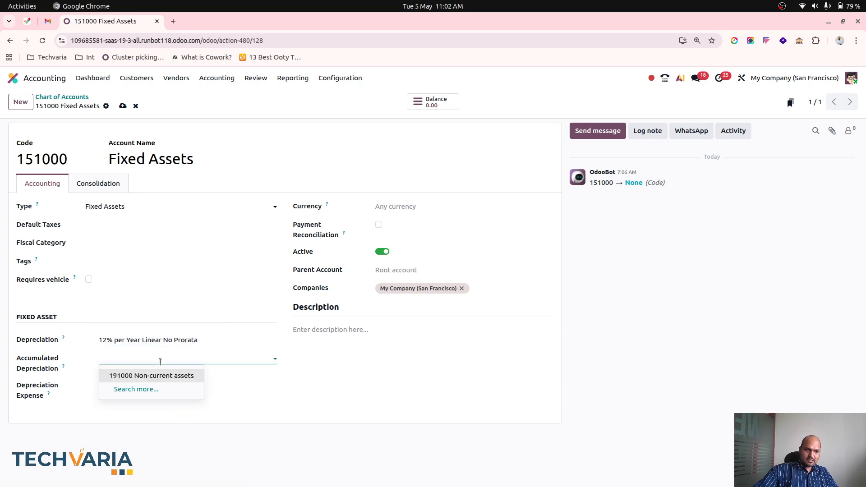
left_click(160, 375)
mouse_move(62, 369)
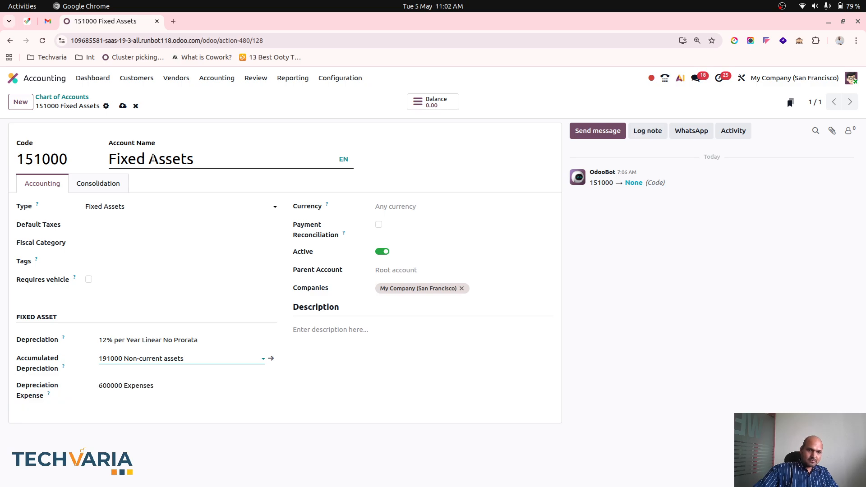
left_click(123, 105)
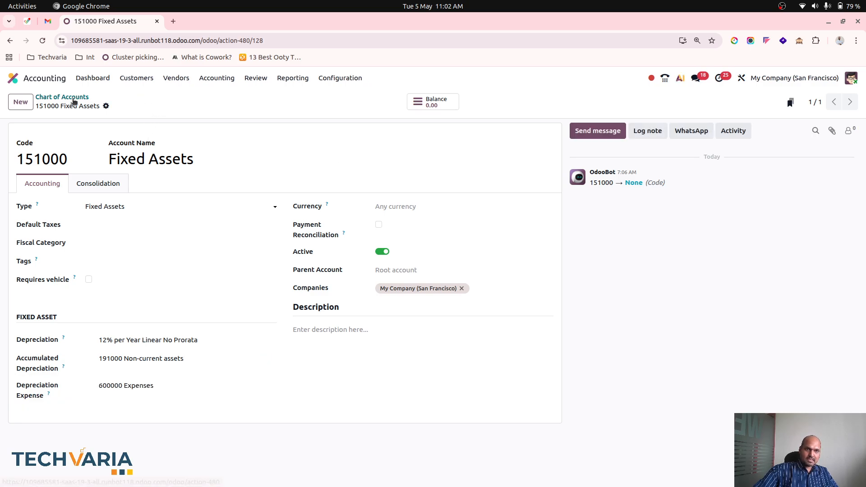
Open the Laptop 1 asset from the Assets list and set its asset value to $2,000
left_click(62, 97)
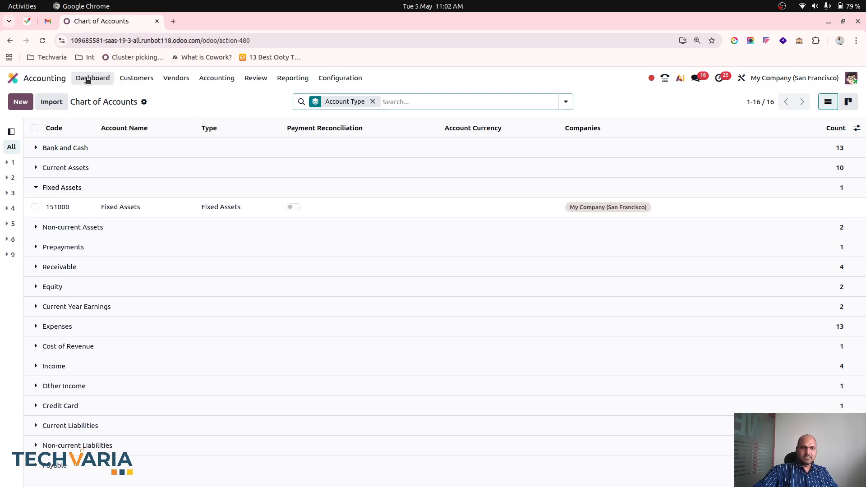
left_click(211, 78)
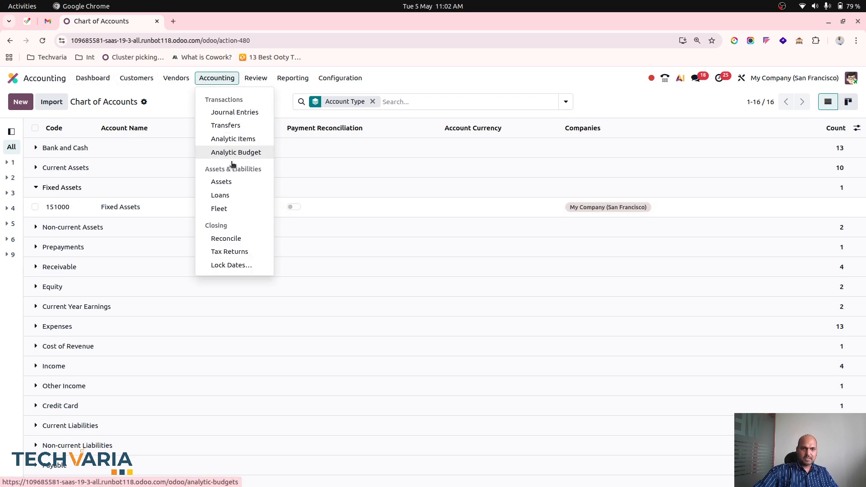
left_click(225, 181)
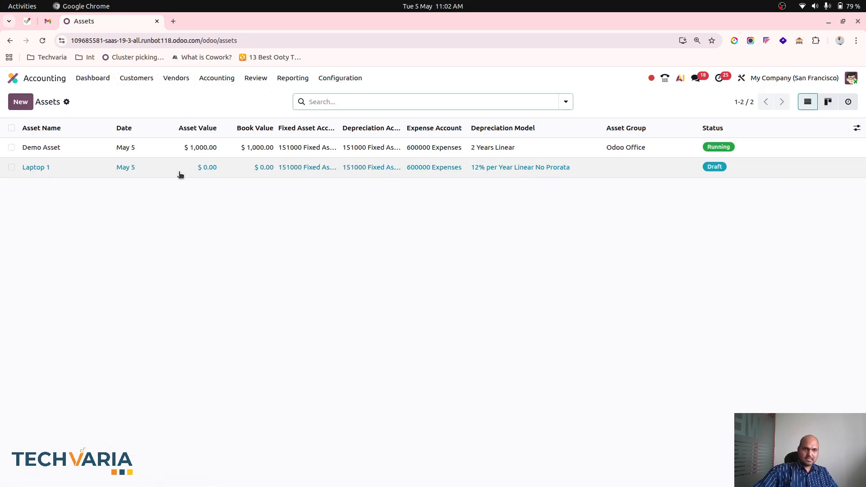
left_click(171, 149)
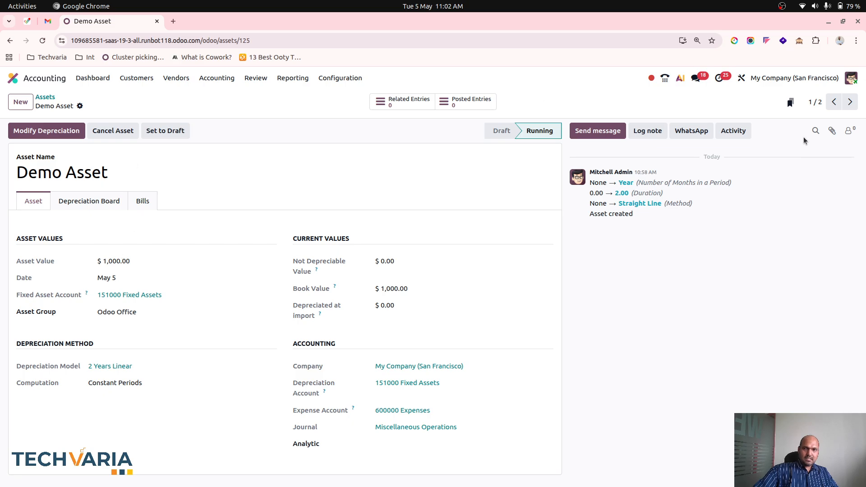
left_click(849, 102)
left_click(123, 261)
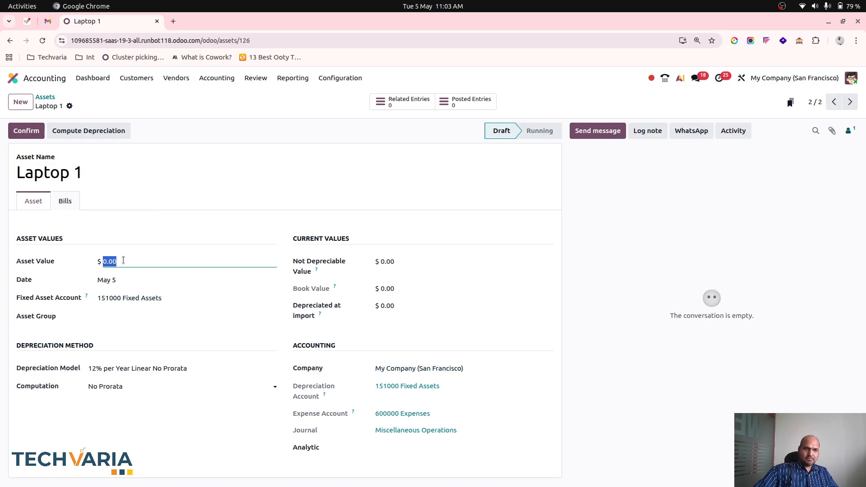
type("2000")
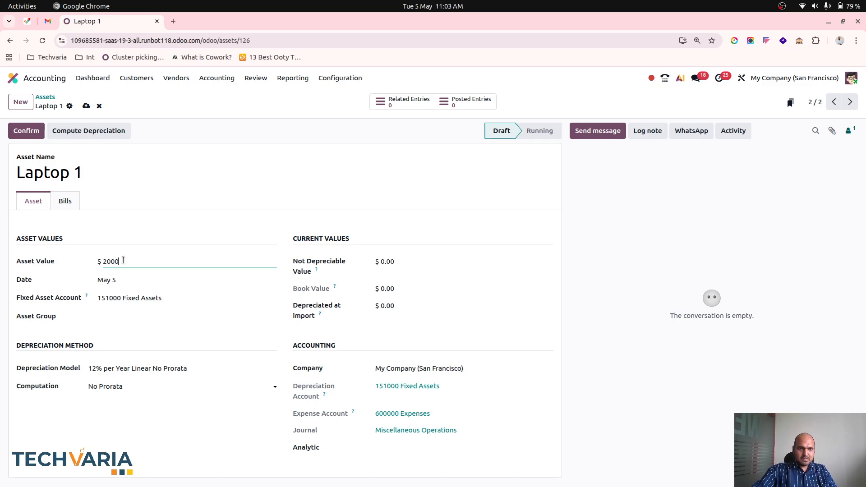
key("Tab")
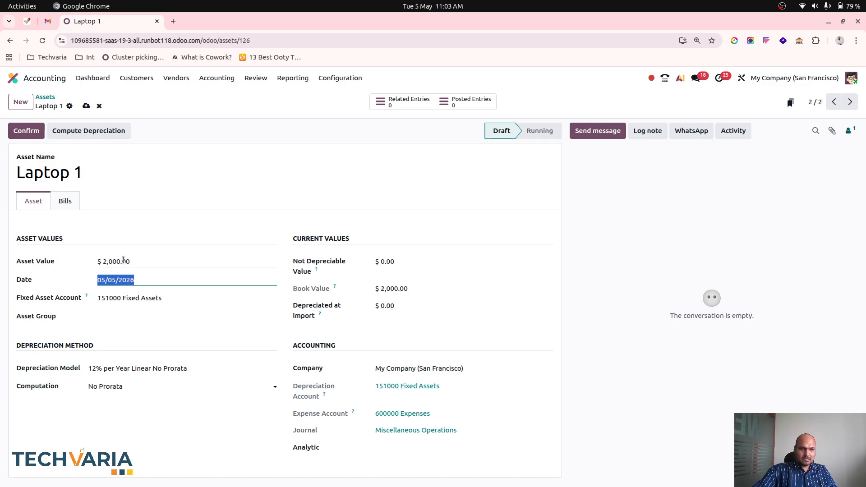
Compute Laptop 1's depreciation and review its depreciation board against the asset's depreciation method
left_click(90, 131)
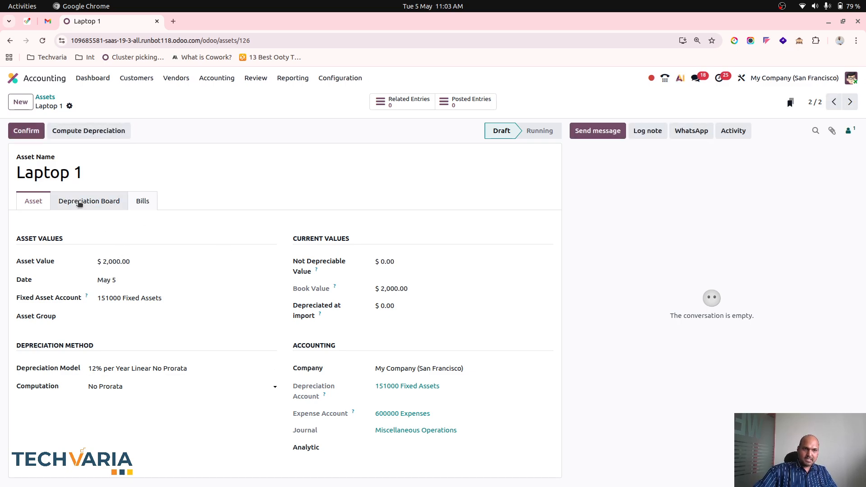
left_click(78, 203)
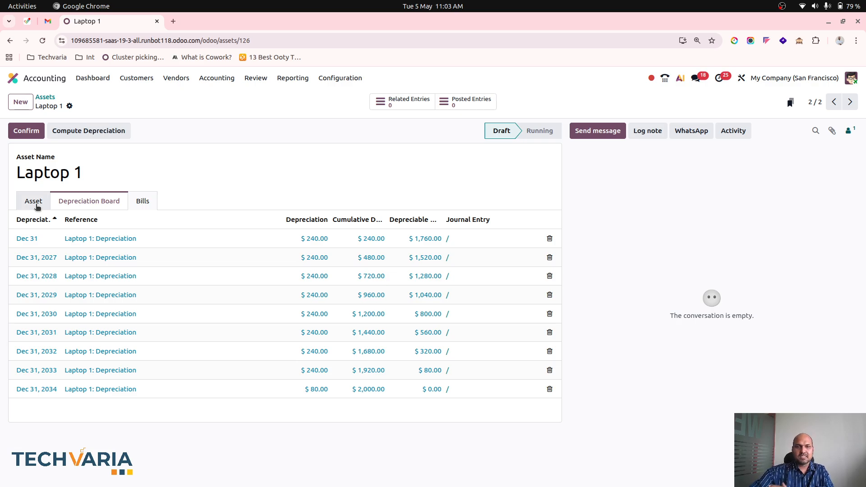
left_click(34, 202)
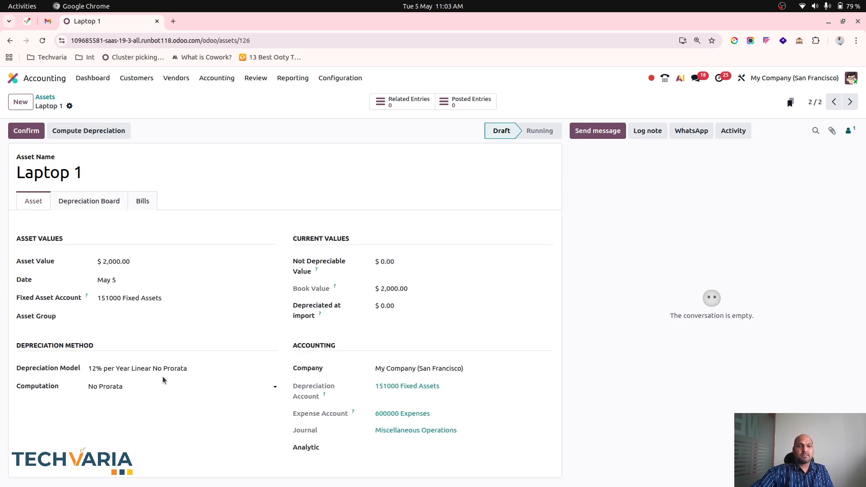
left_click(110, 201)
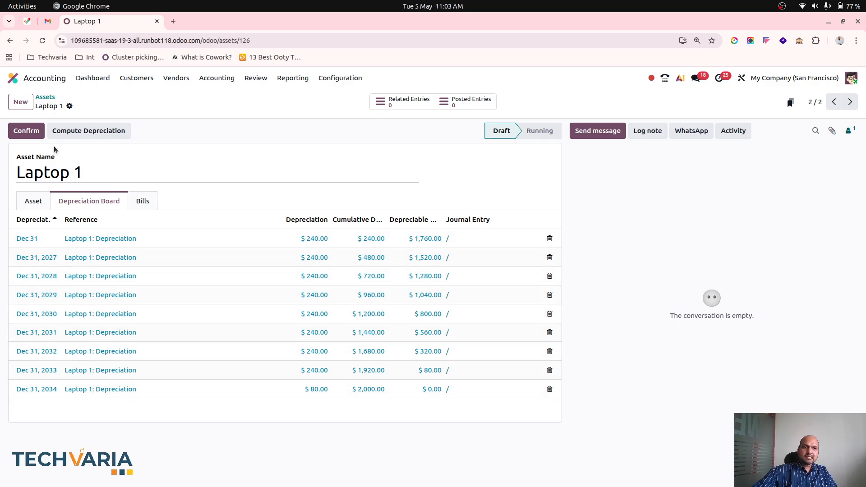
left_click(45, 200)
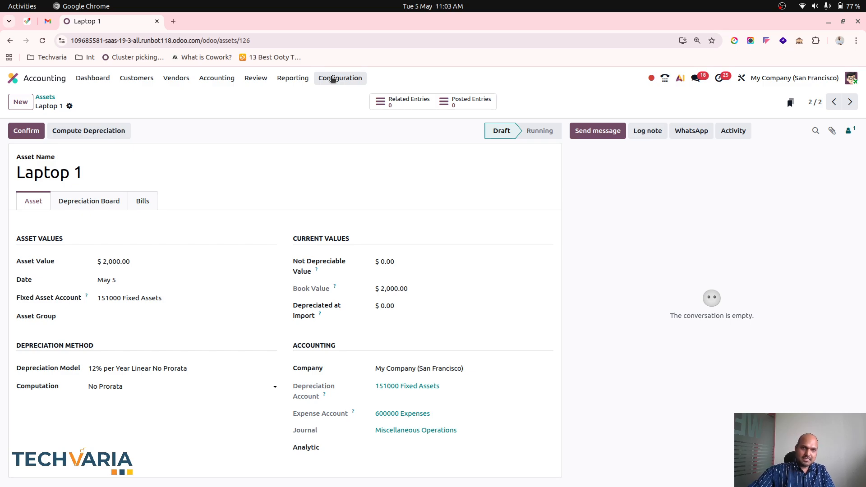
Open the depreciation models and examine the No depreciation, 2 Years Linear and 3 Years Linear models
left_click(332, 80)
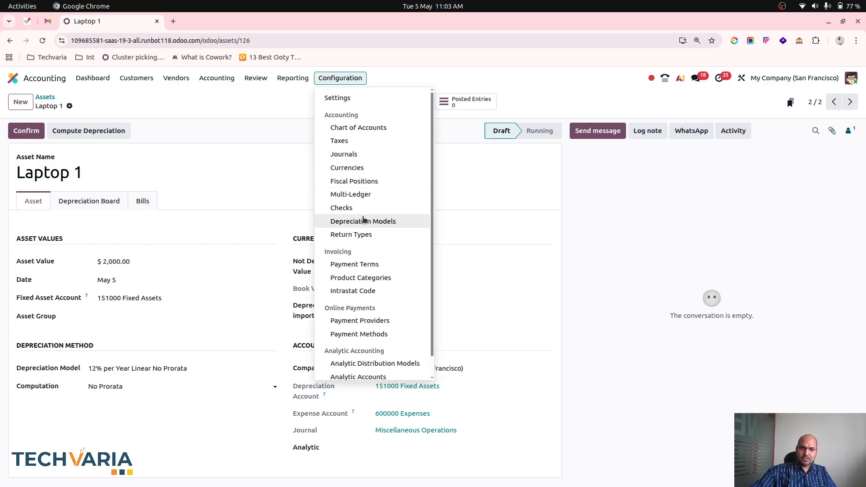
left_click(361, 220)
left_click(171, 148)
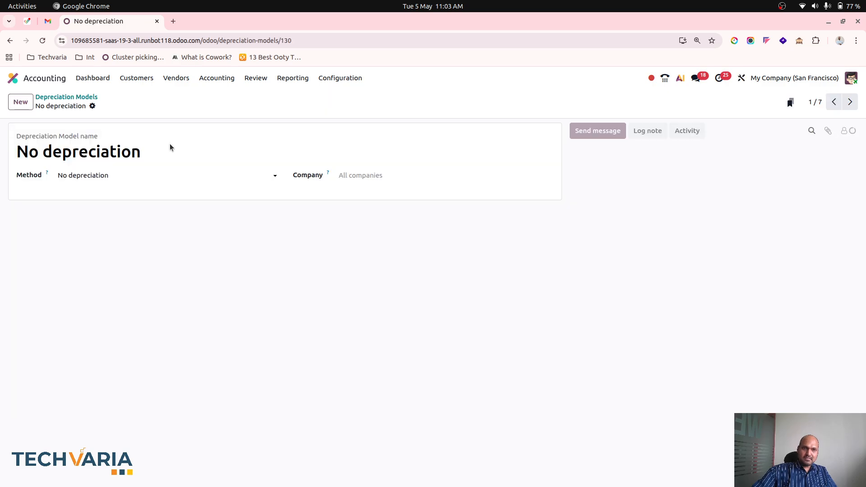
left_click(850, 102)
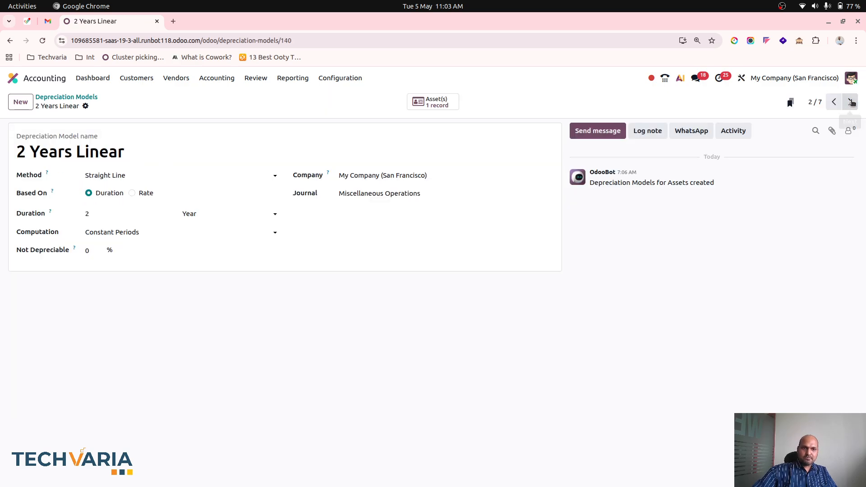
left_click(851, 102)
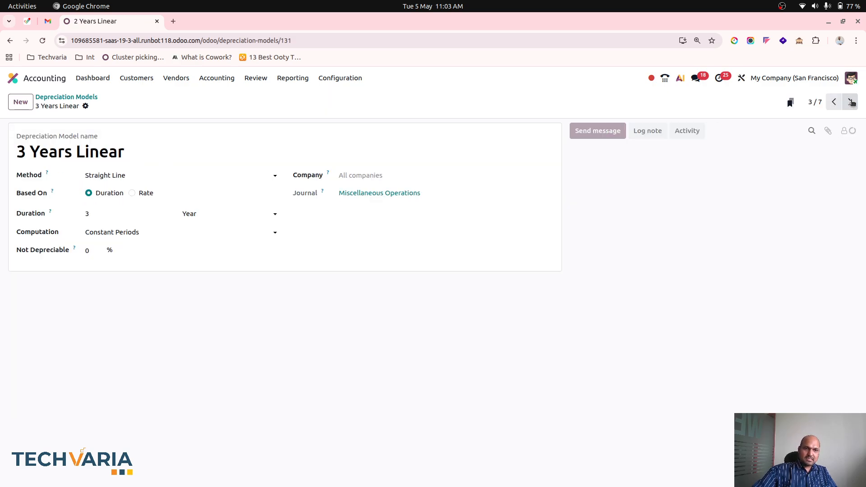
Try the Declining method on the 3 Years Linear model, discard the change and return to the list of depreciation models
left_click(168, 178)
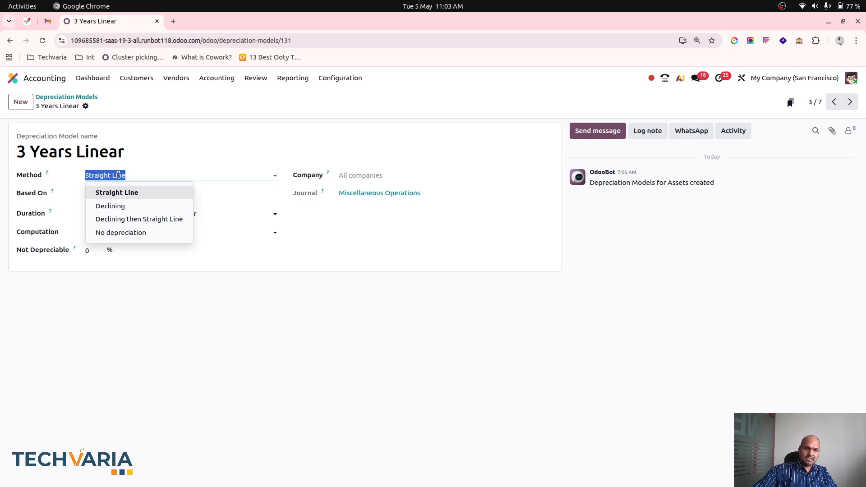
left_click(143, 193)
left_click(157, 177)
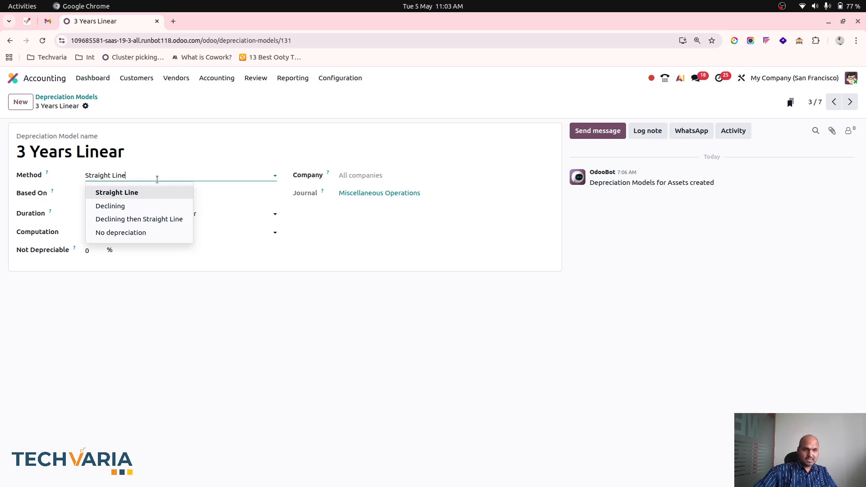
left_click(147, 208)
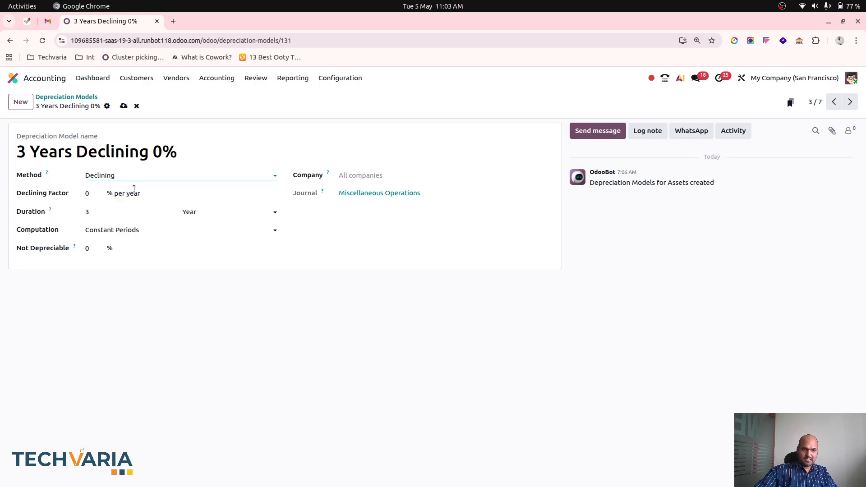
left_click(96, 195)
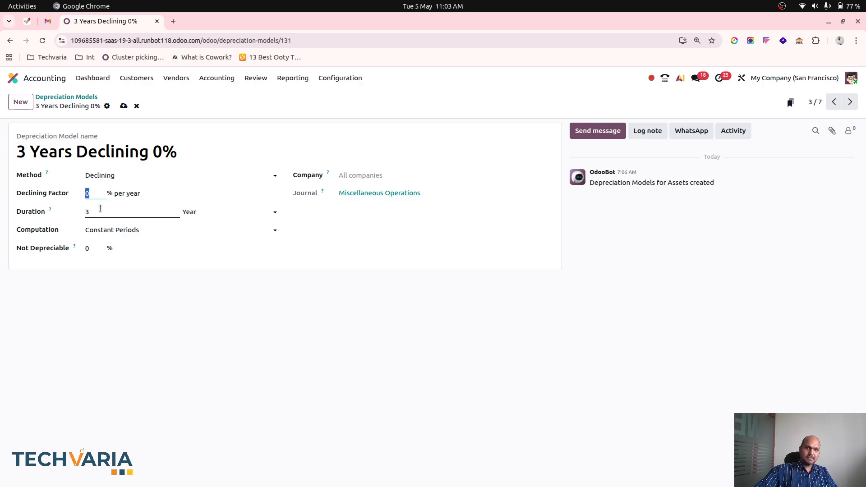
left_click(136, 106)
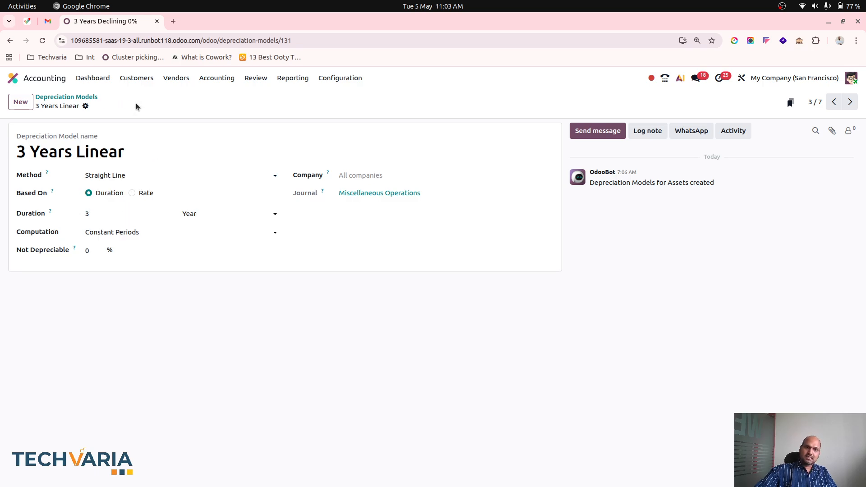
left_click(90, 96)
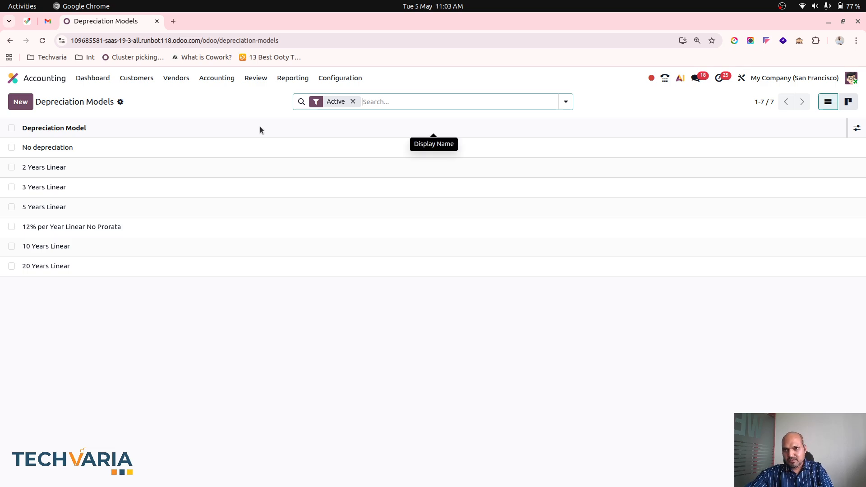